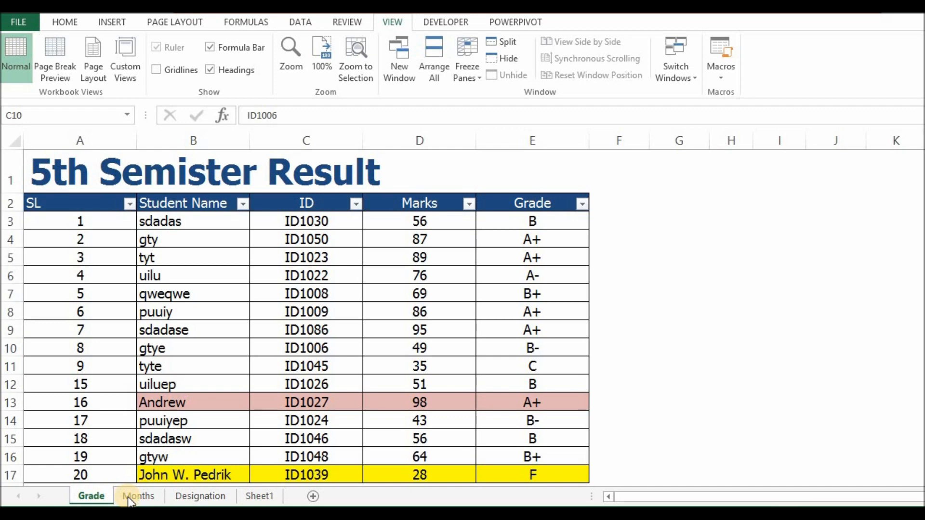
Step: Look through the Months and Designation sheets and return to the Grade sheet
left_click(130, 497)
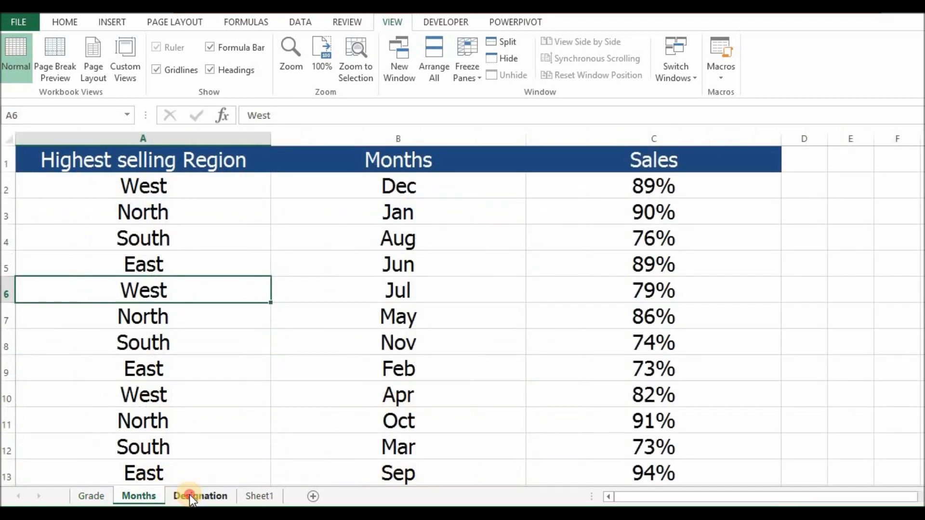
left_click(190, 495)
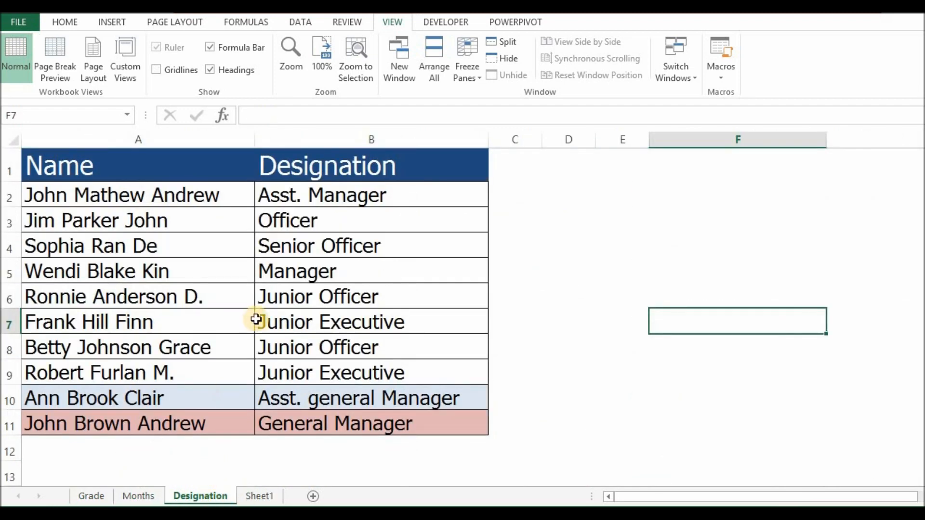
left_click(137, 500)
left_click(90, 497)
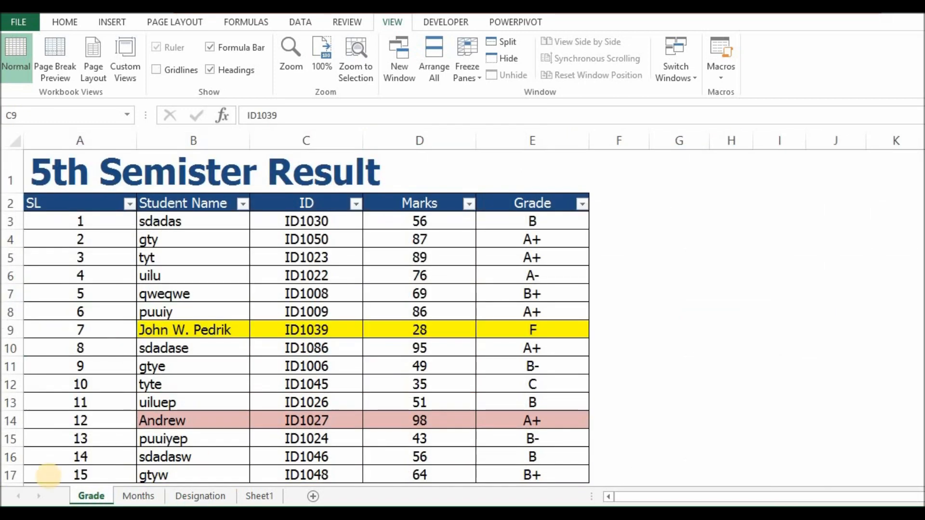
Step: Highlight the serial numbers in A3:A17 and the marks in D3:D17 to examine their order
left_click_drag(110, 220, 118, 411)
scroll(126, 403, "up", 1)
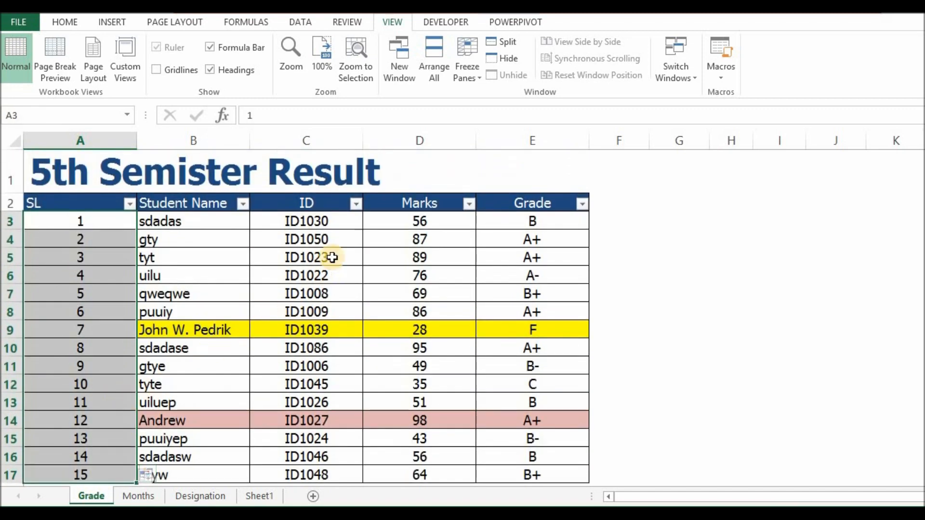
left_click_drag(384, 225, 383, 475)
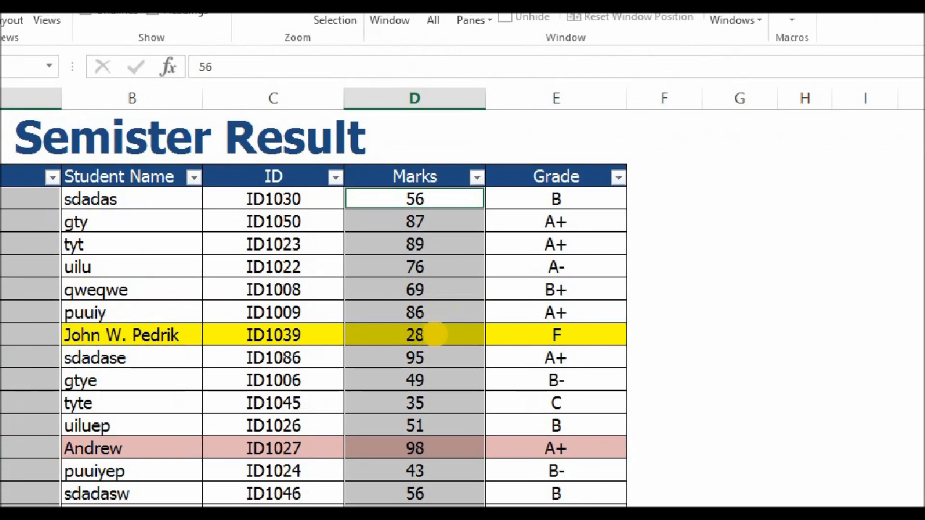
mouse_move(449, 441)
left_mouse_down()
mouse_move(504, 333)
mouse_move(482, 195)
mouse_move(457, 185)
mouse_move(476, 184)
left_mouse_up()
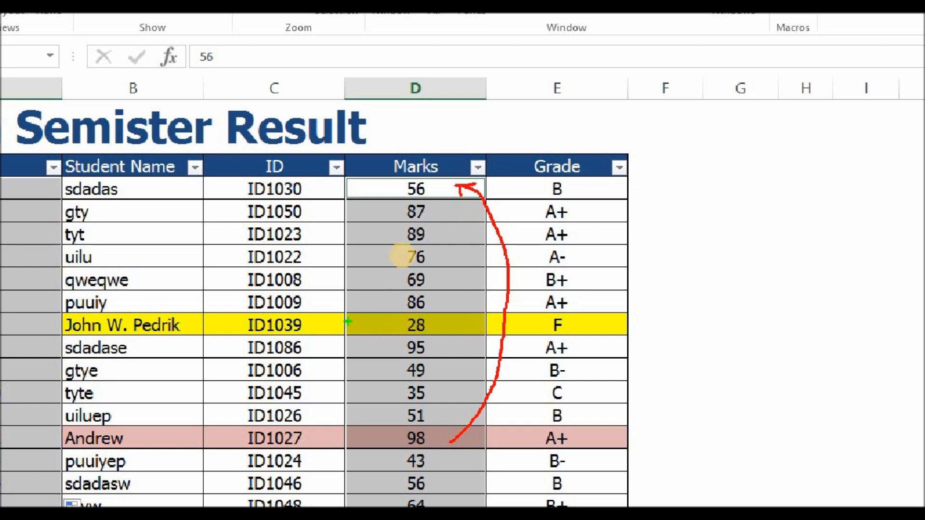
mouse_move(395, 329)
left_mouse_down()
mouse_move(357, 392)
mouse_move(384, 505)
left_mouse_up()
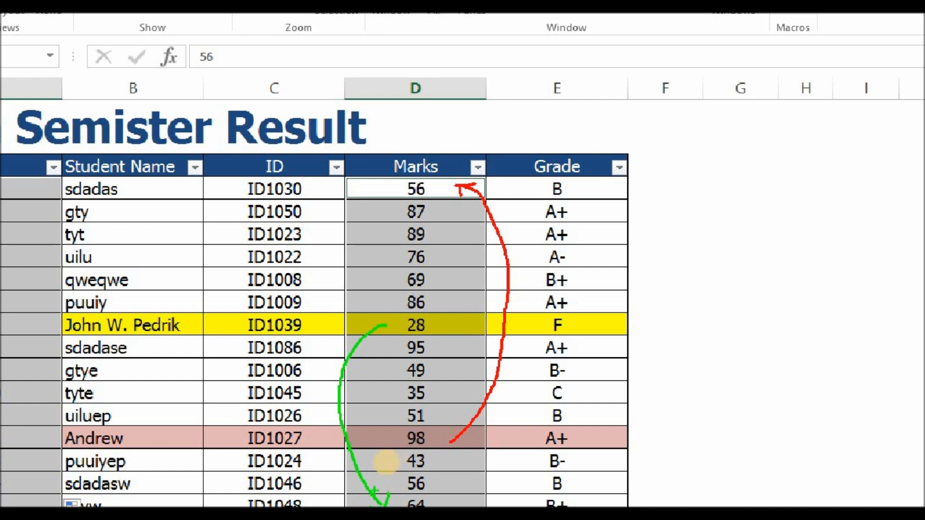
key("Escape")
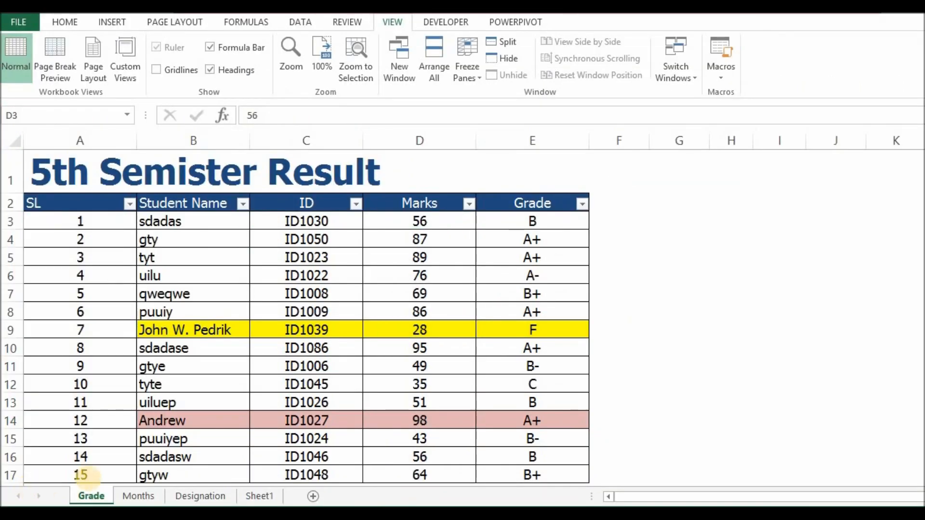
Step: Examine the number sorting options offered for a single cell in the Marks column, D5
left_click(435, 275)
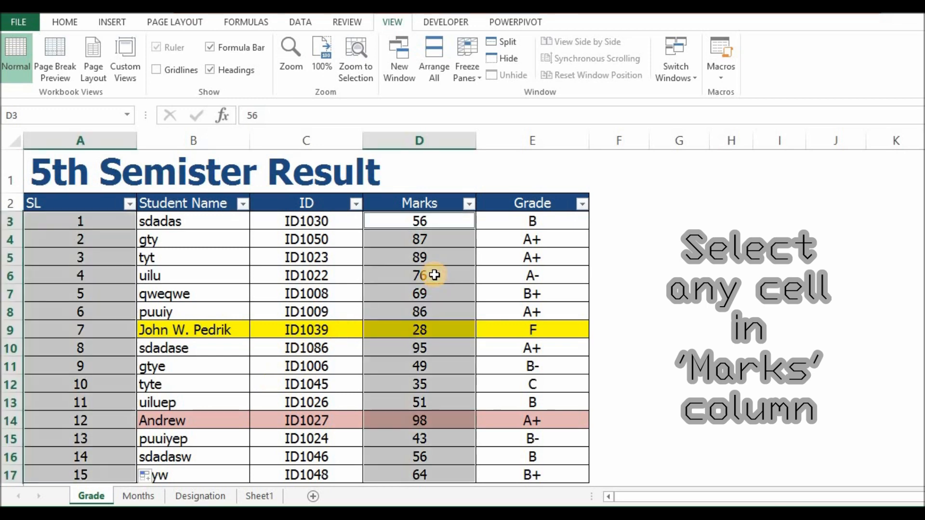
left_click(434, 275)
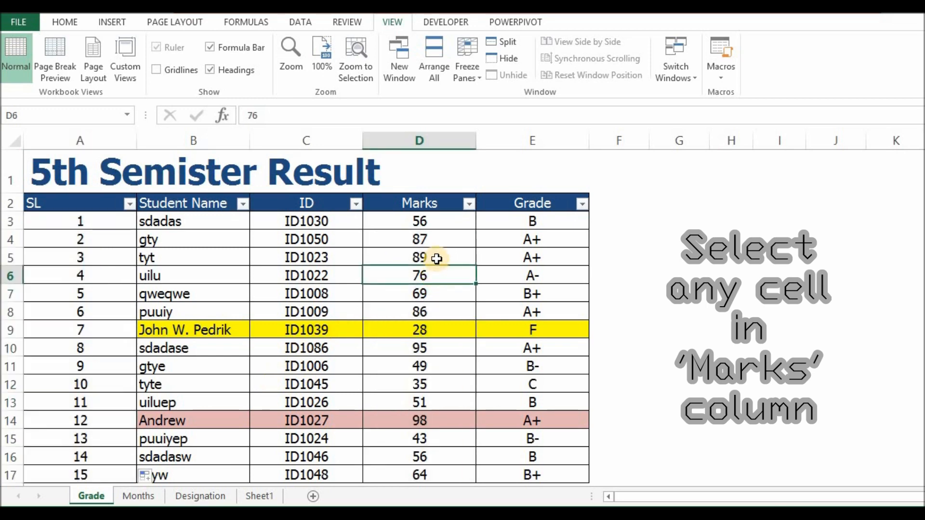
left_click(436, 259)
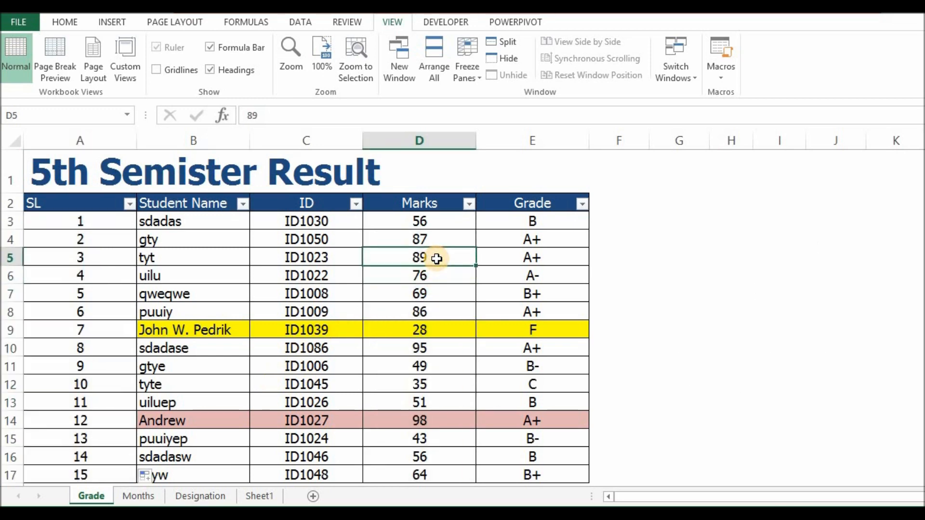
right_click(443, 258)
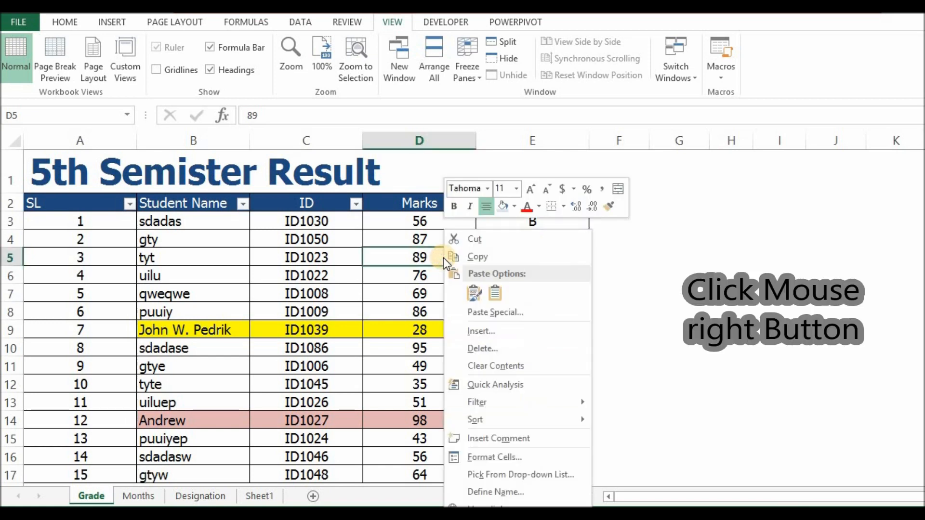
mouse_move(572, 420)
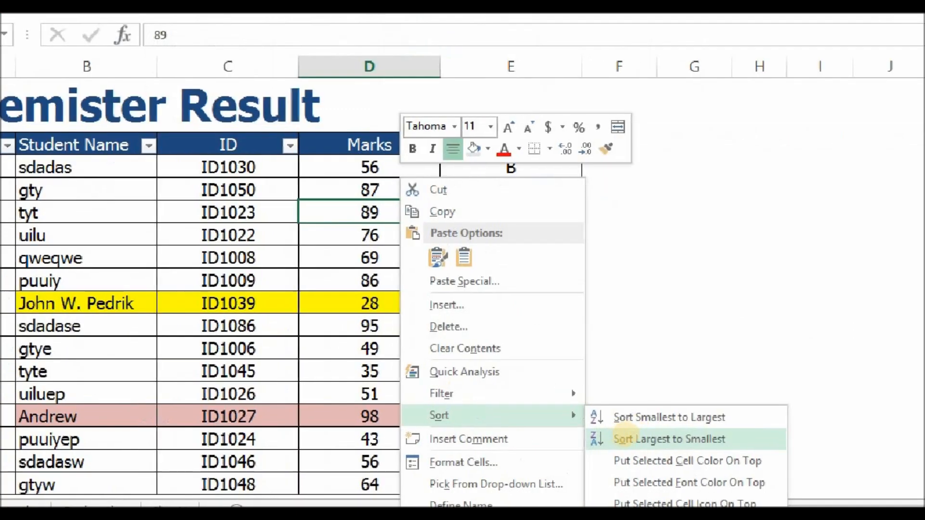
left_click_drag(610, 432, 730, 435)
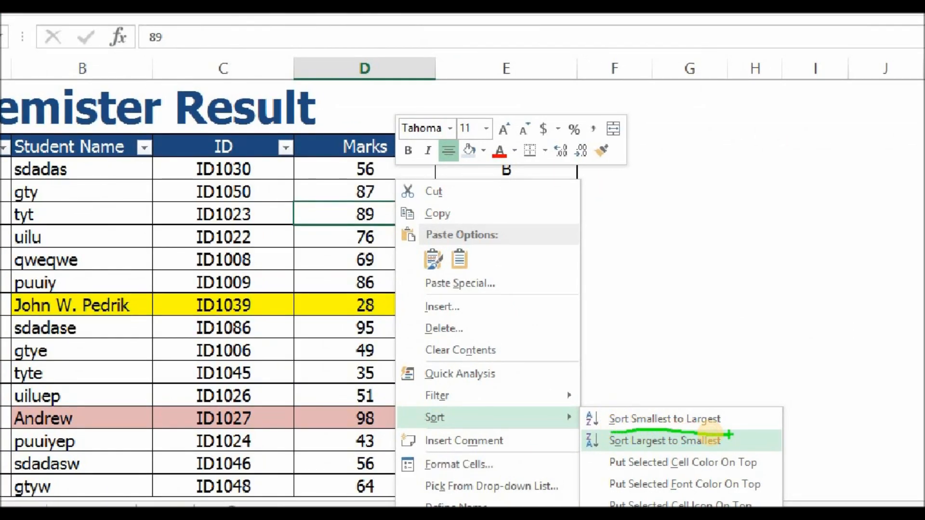
left_click_drag(612, 453, 711, 444)
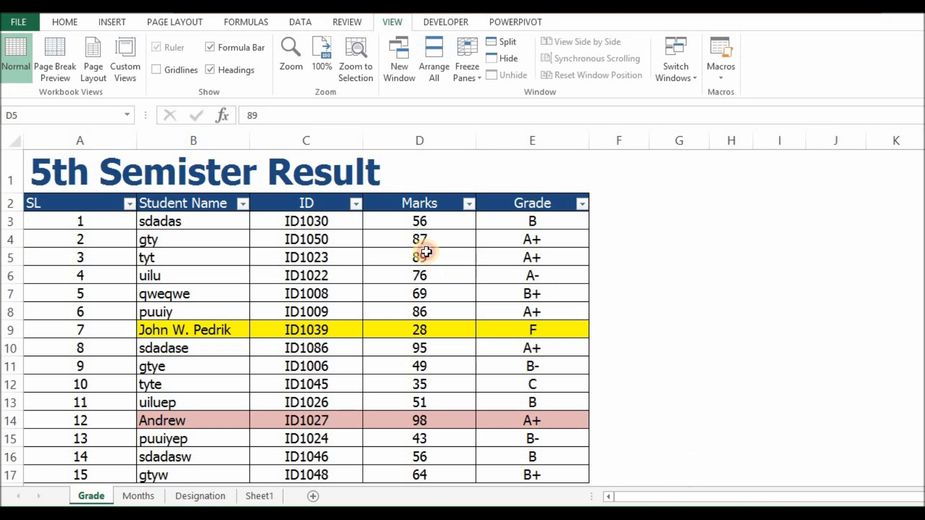
Step: View the Sort & Filter commands available for the selected Marks cell
left_click(51, 22)
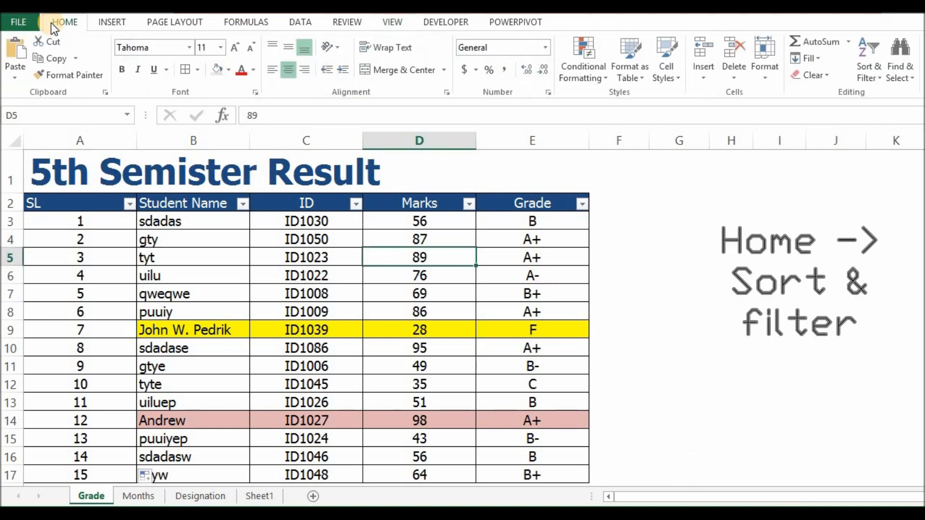
left_click(876, 76)
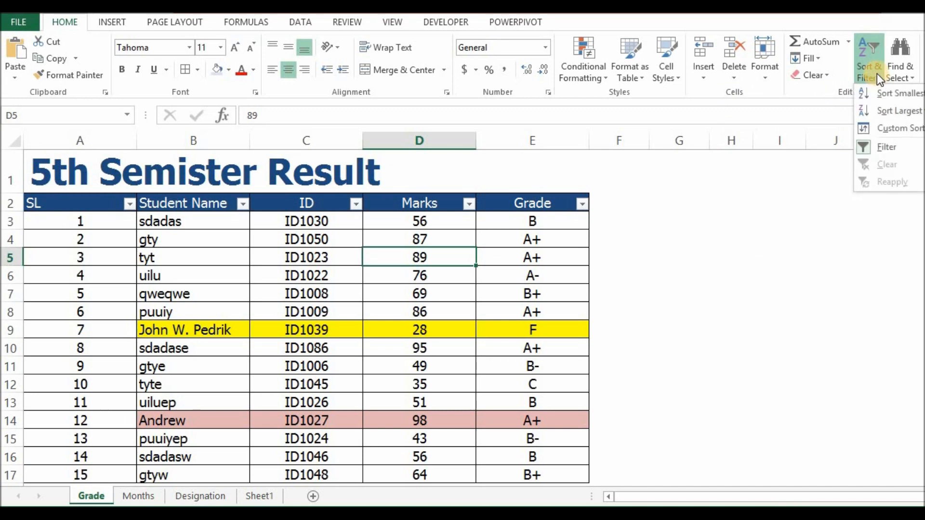
left_click(876, 74)
left_click(876, 74)
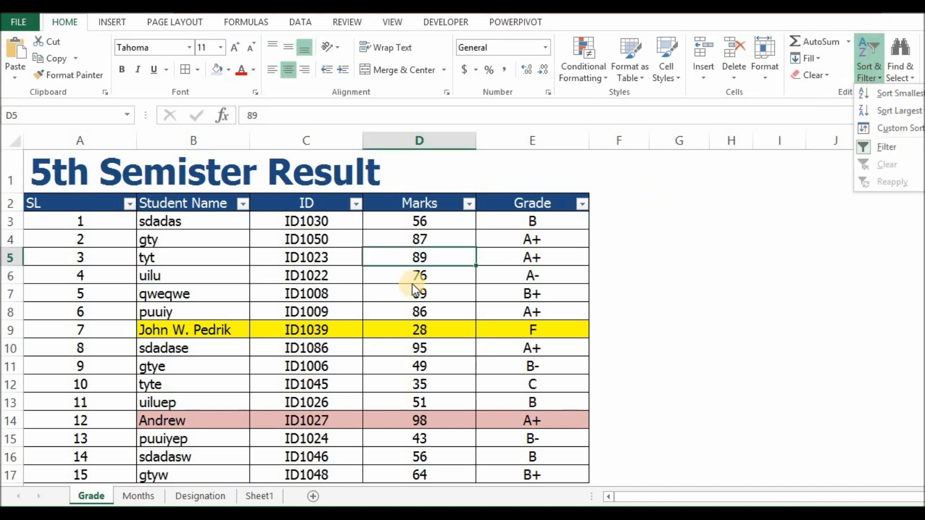
Step: Select all marks in D3:D17 and view the sorting options for the range without applying one
left_click(422, 219)
left_click_drag(421, 219, 418, 472)
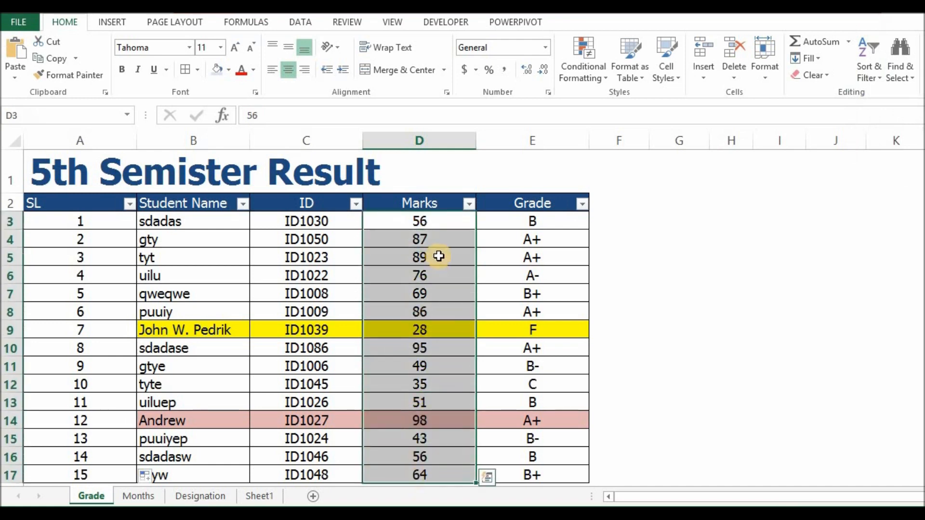
right_click(438, 257)
mouse_move(536, 419)
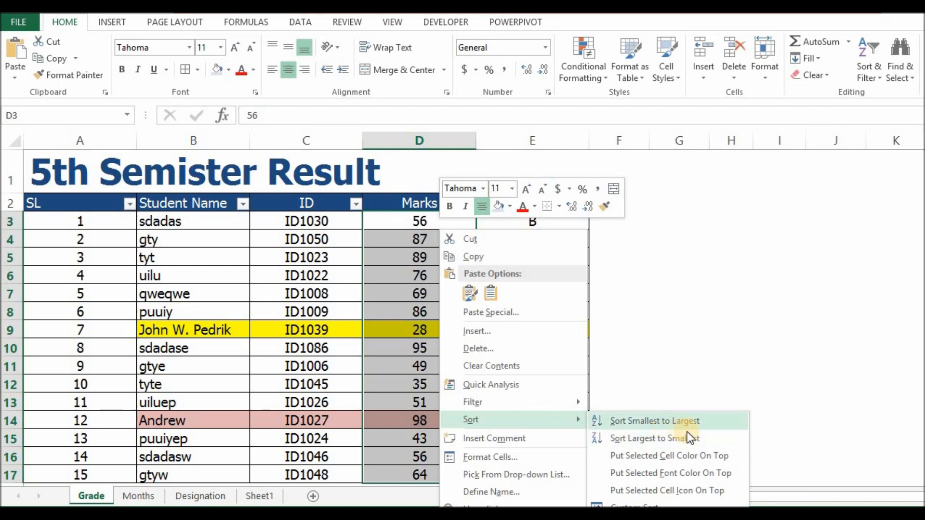
left_click(690, 341)
left_click(511, 312)
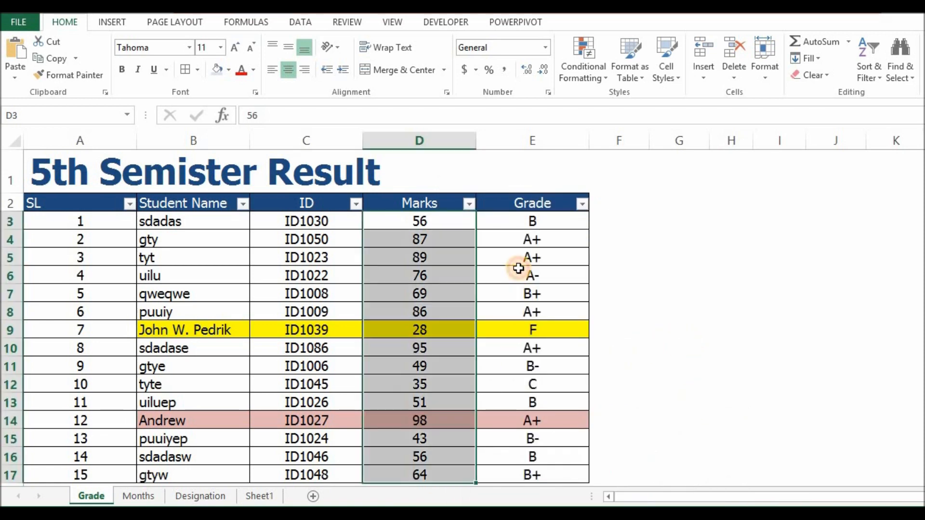
Step: Examine the text sorting options offered for cell C6 in the ID column
left_click(310, 275)
left_click(577, 291)
left_click(338, 274)
right_click(338, 274)
mouse_move(447, 423)
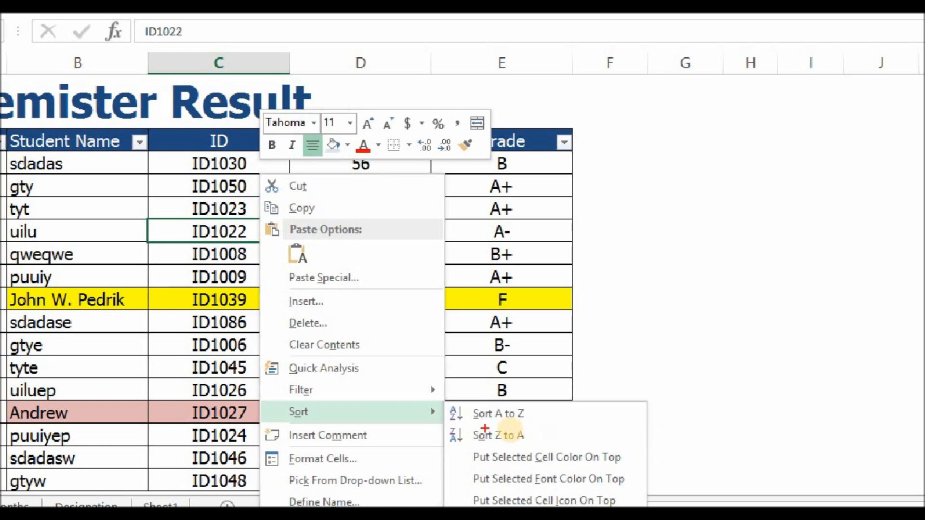
left_click_drag(472, 425, 512, 427)
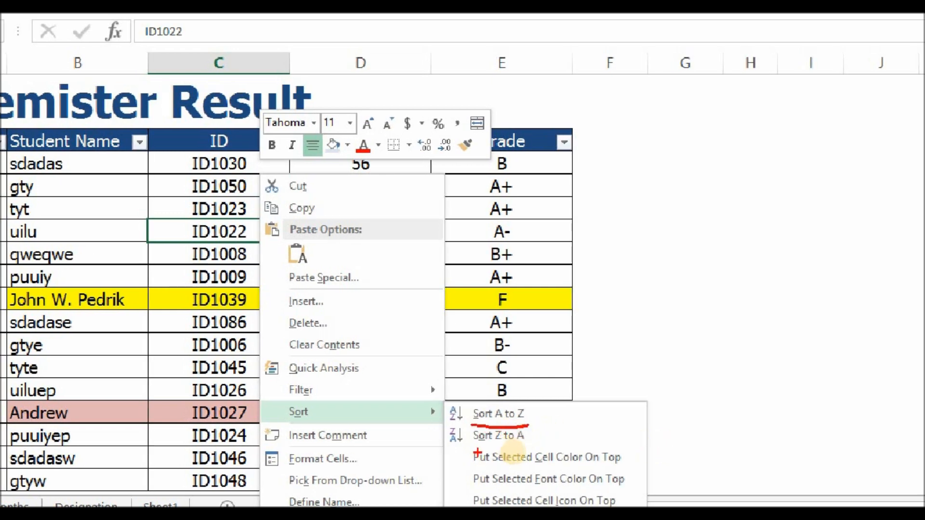
left_click_drag(475, 446, 525, 446)
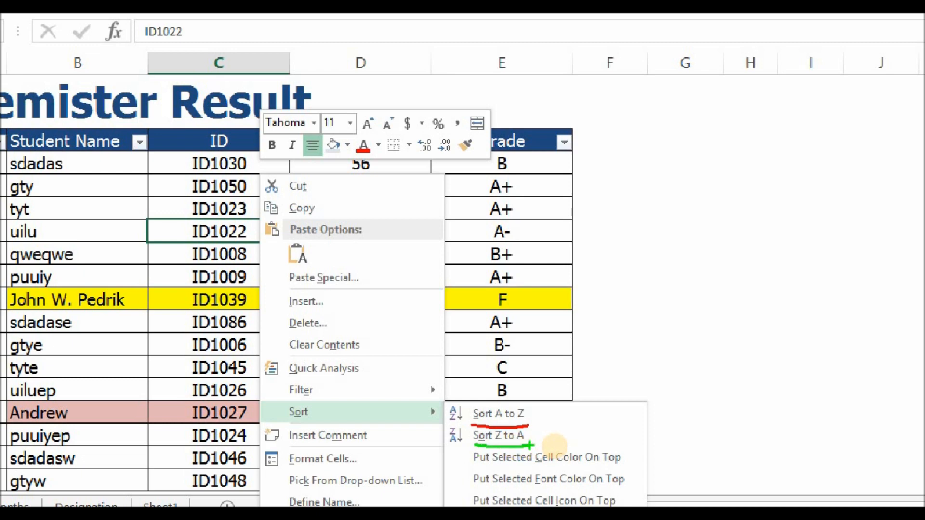
key("Escape")
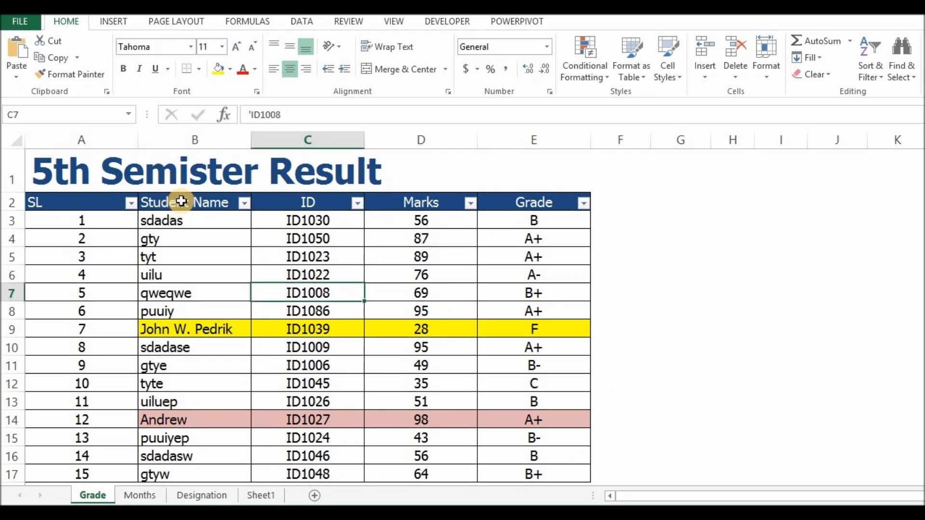
Step: Select the table from Student Name to Grade, B2:E17, excluding the SL column, and open Custom Sort for it
left_click_drag(104, 203, 79, 474)
left_click_drag(196, 202, 545, 478)
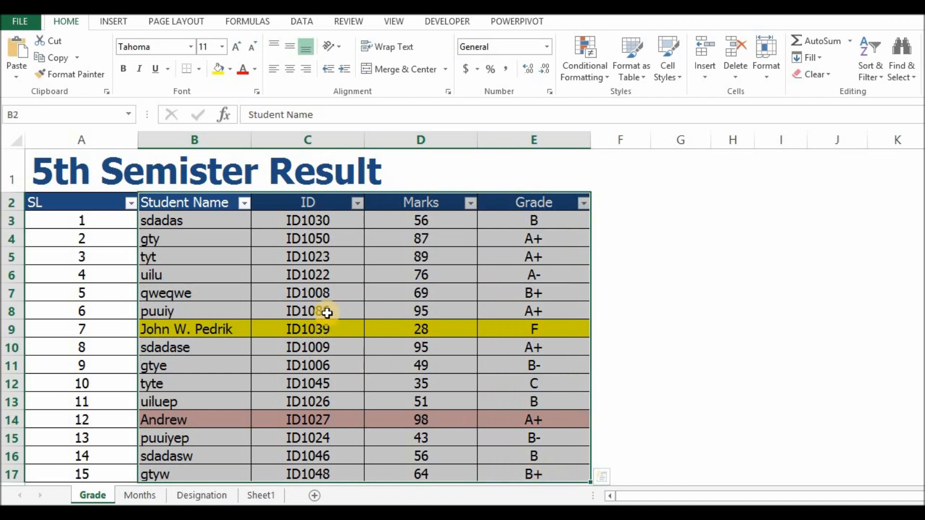
right_click(328, 275)
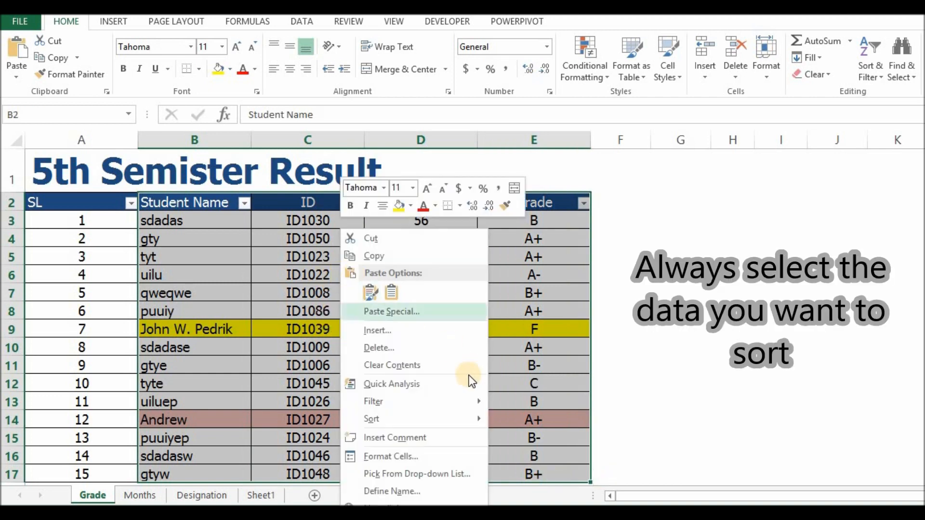
mouse_move(464, 418)
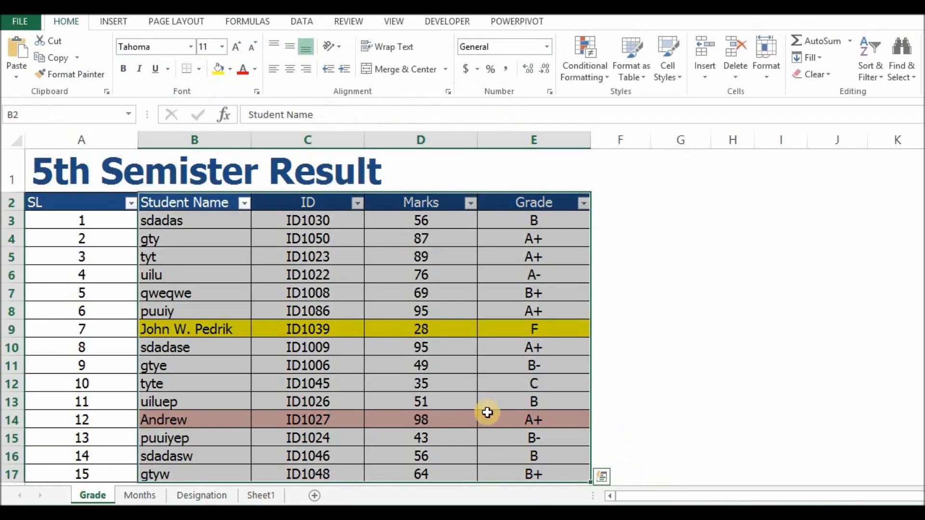
right_click(348, 320)
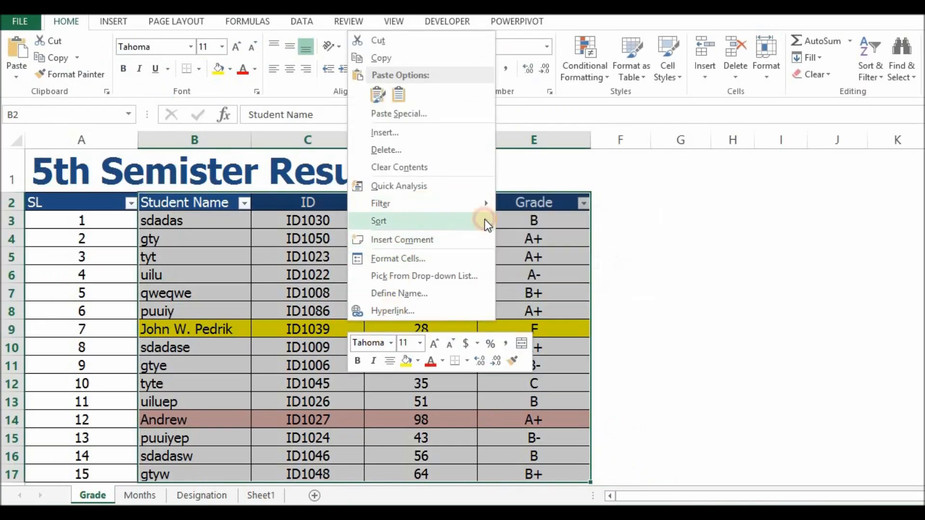
mouse_move(484, 219)
left_click(545, 311)
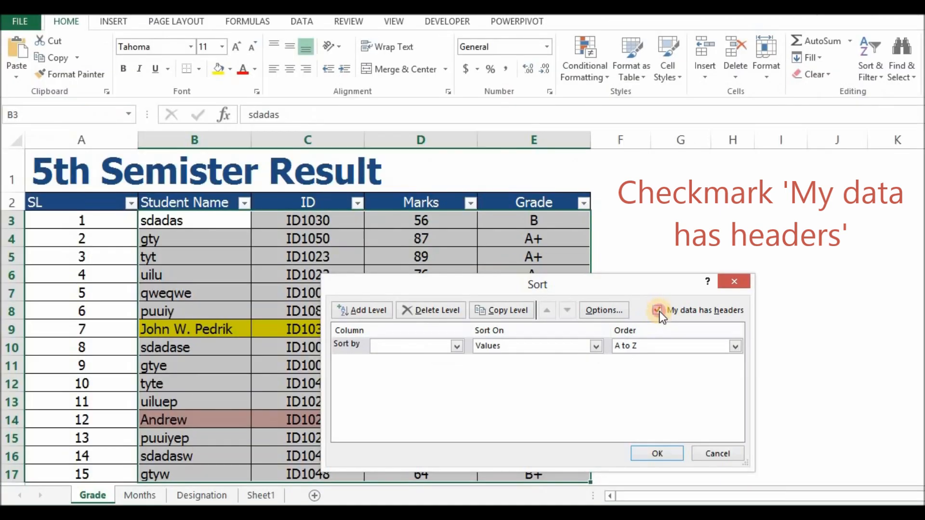
Step: Compare the Sort by column choices with My data has headers turned off and turned on, leaving it on
left_click(656, 309)
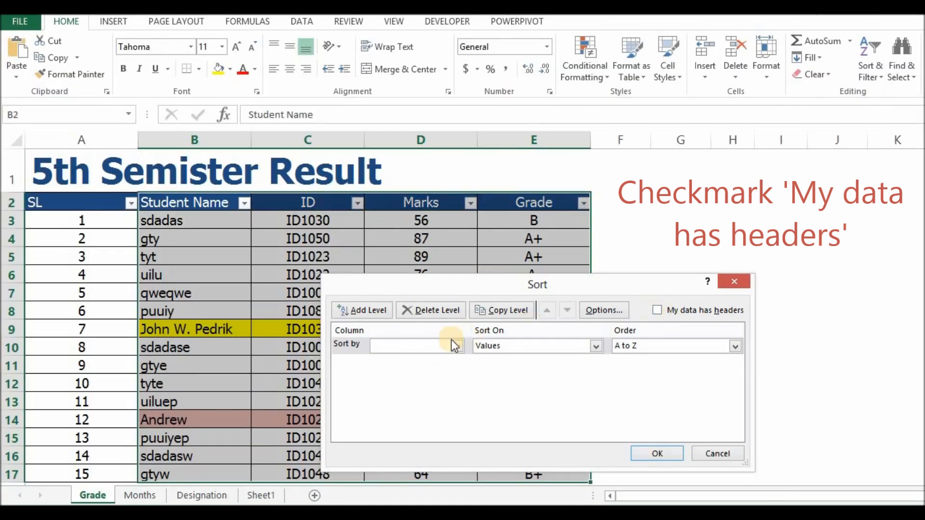
left_click(424, 344)
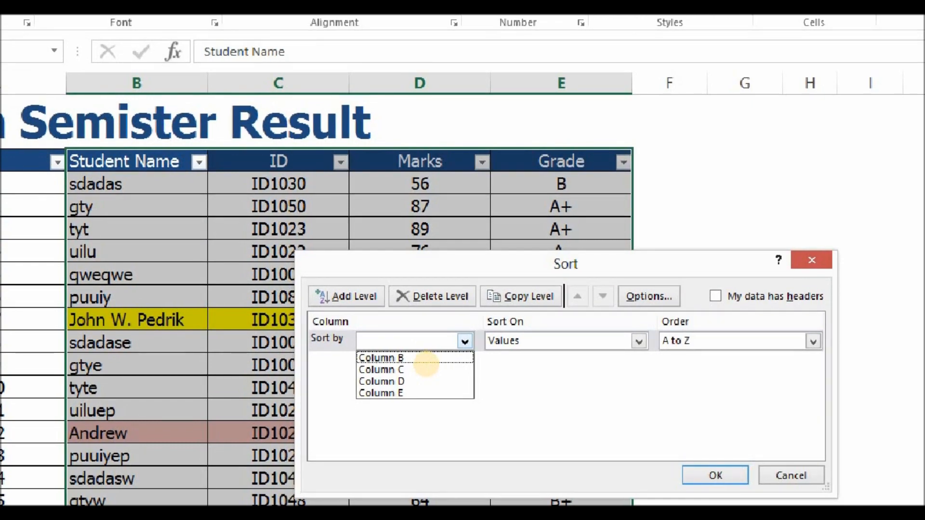
key("Escape")
left_click(716, 298)
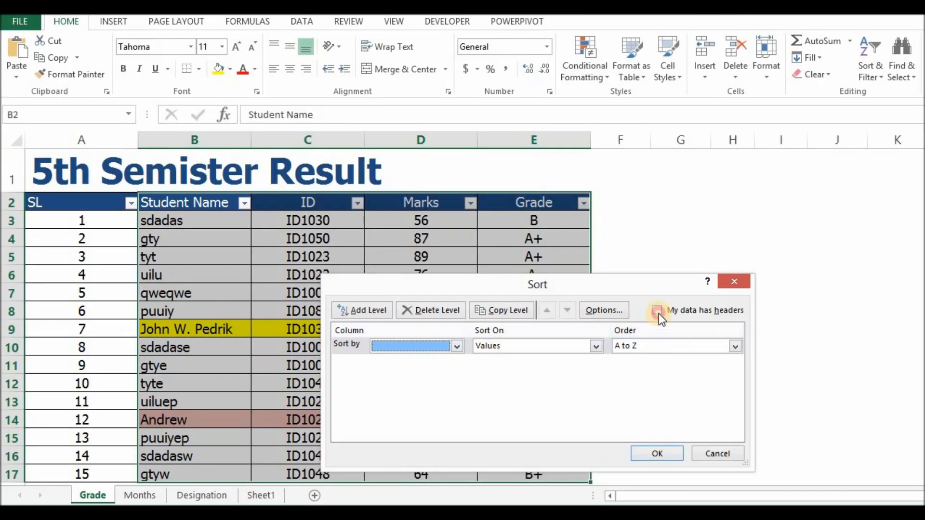
left_click(437, 348)
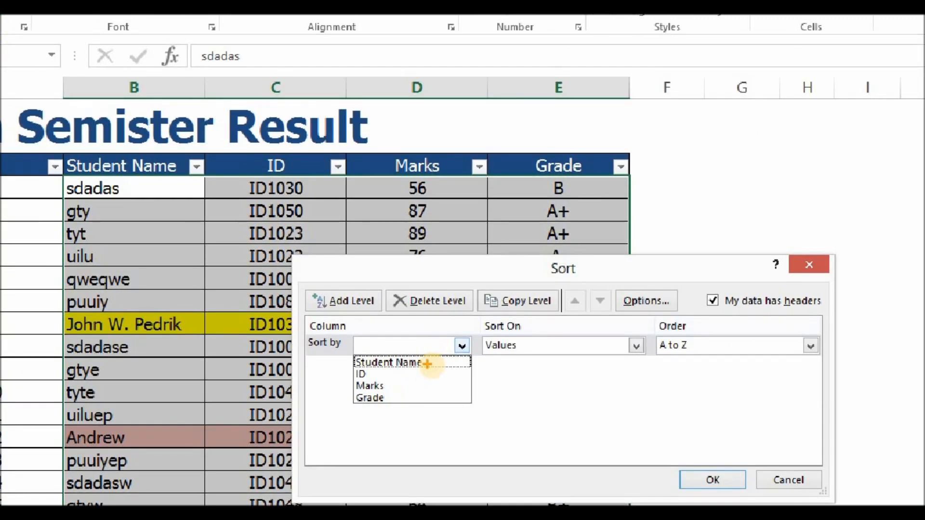
left_click(427, 362)
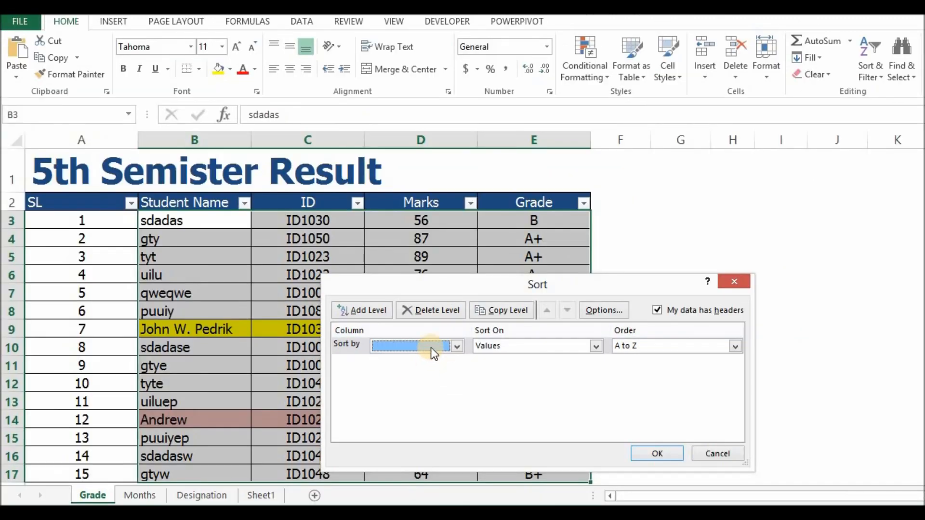
Step: Sort the selected student data by Marks on values, from largest to smallest
left_click(430, 346)
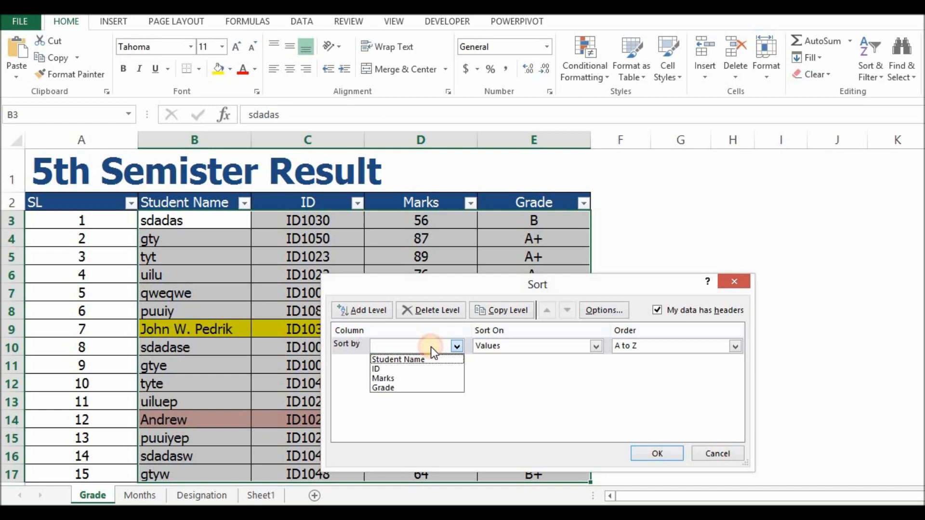
left_click(427, 378)
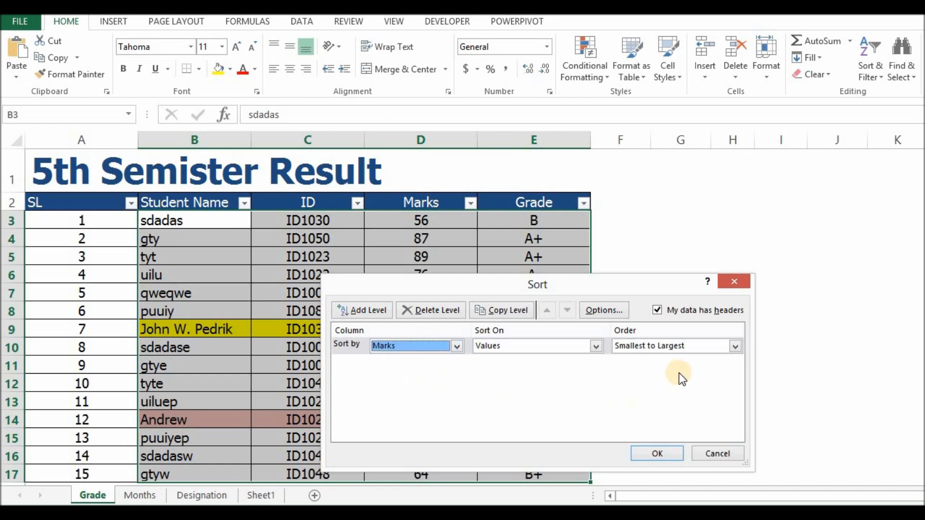
left_click(701, 349)
left_click(700, 368)
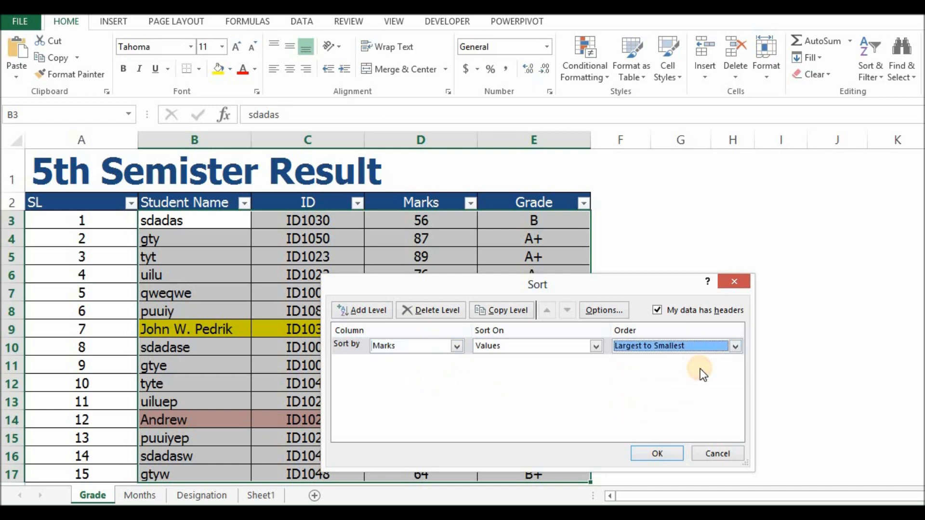
left_click(670, 450)
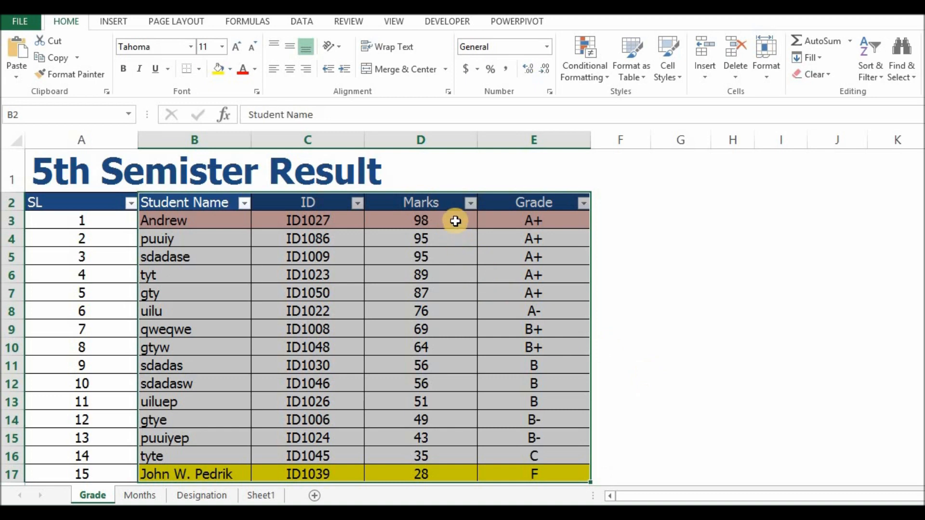
Step: Review the Marks column D3:D17 and compare the ID order of the two rows tied at 95 marks
left_click_drag(454, 222, 448, 475)
left_click(460, 290)
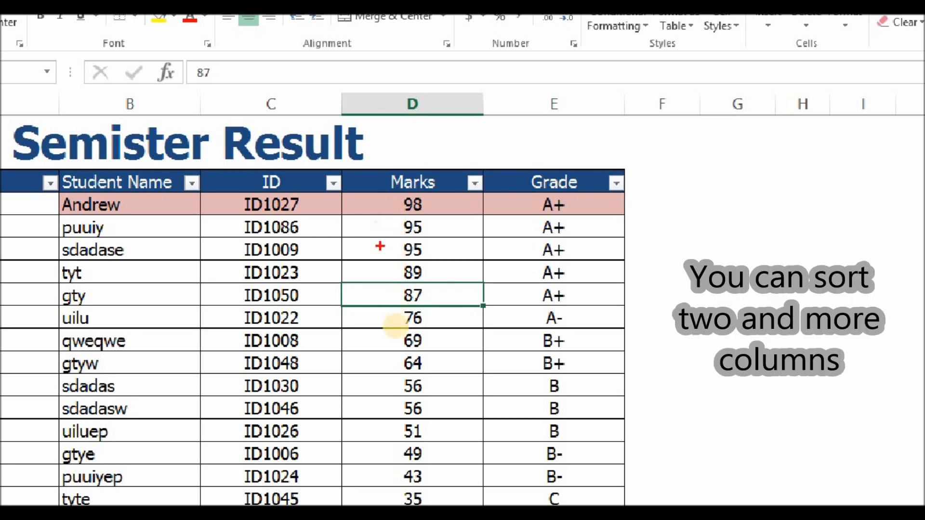
mouse_move(372, 222)
left_mouse_down()
mouse_move(365, 247)
mouse_move(378, 258)
left_mouse_up()
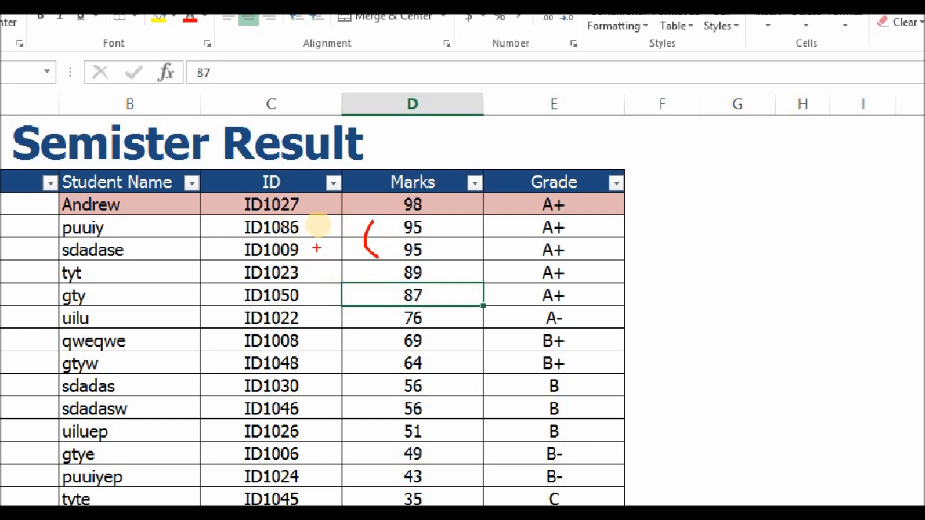
key("g")
left_click_drag(308, 250, 324, 216)
mouse_move(225, 227)
left_mouse_down()
mouse_move(227, 256)
mouse_move(239, 253)
mouse_move(235, 244)
left_mouse_up()
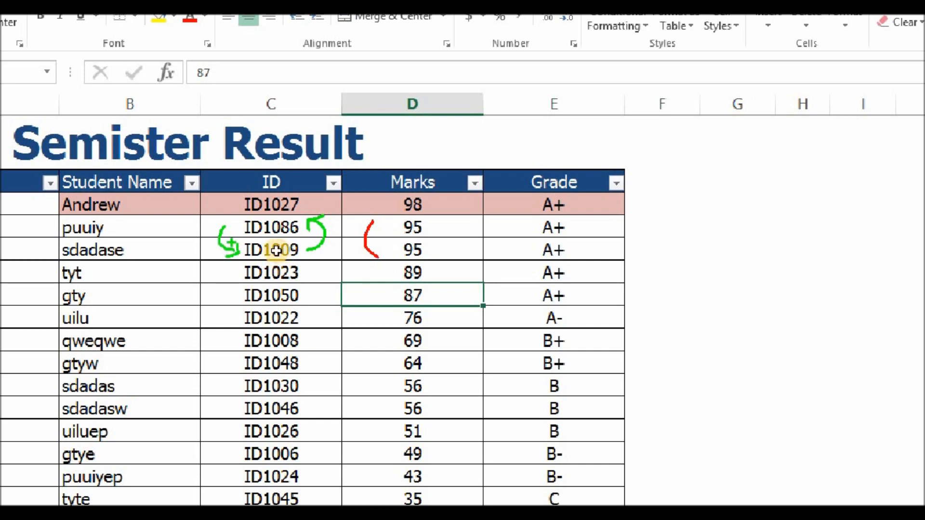
key("Escape")
Step: Select the results table from Student Name to Grade, B2:E17, and open Custom Sort for it
left_click(151, 180)
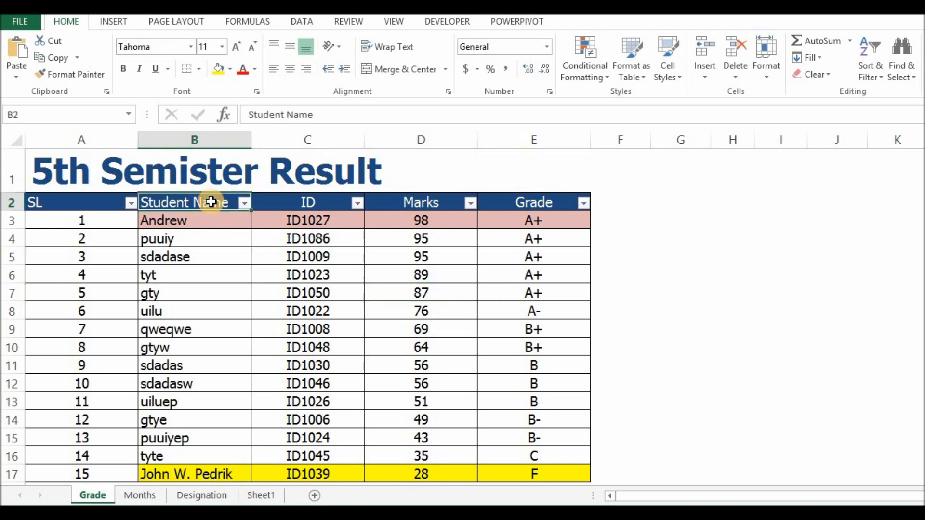
left_click(524, 467, "shift")
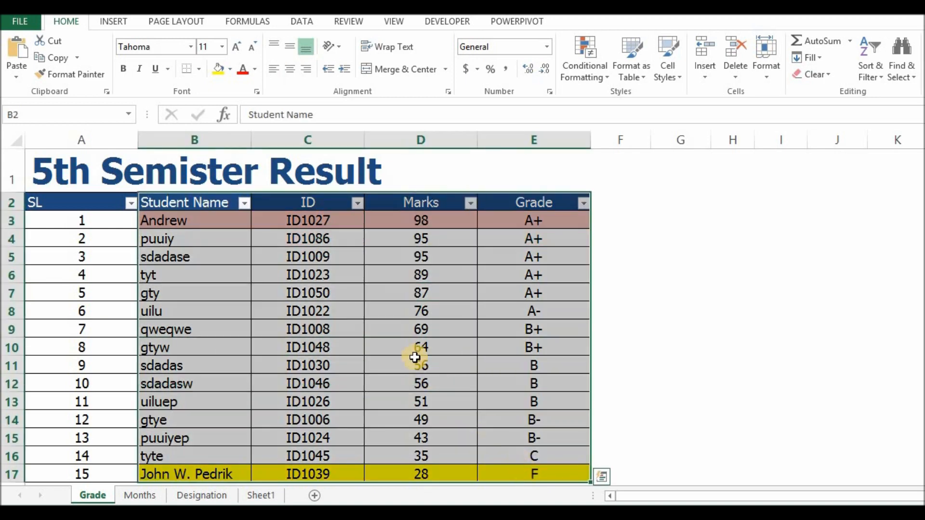
right_click(343, 275)
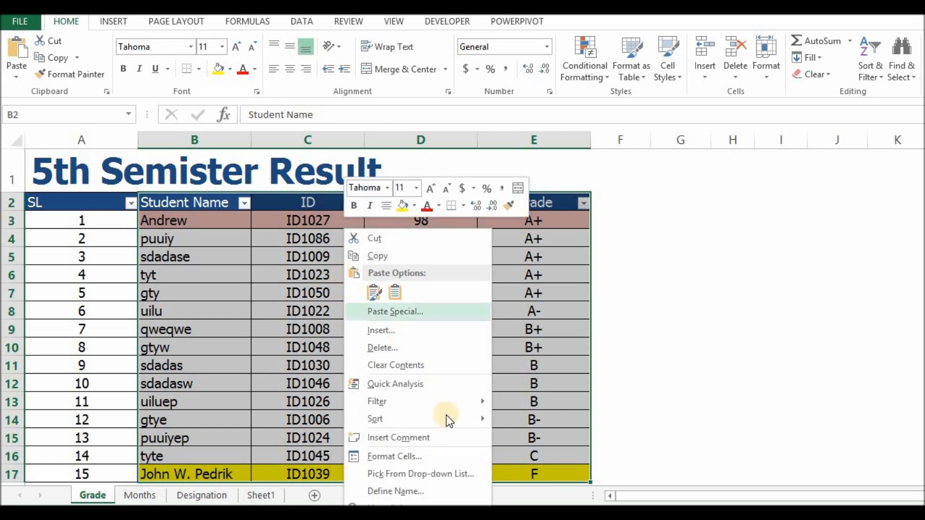
mouse_move(449, 418)
left_click(551, 503)
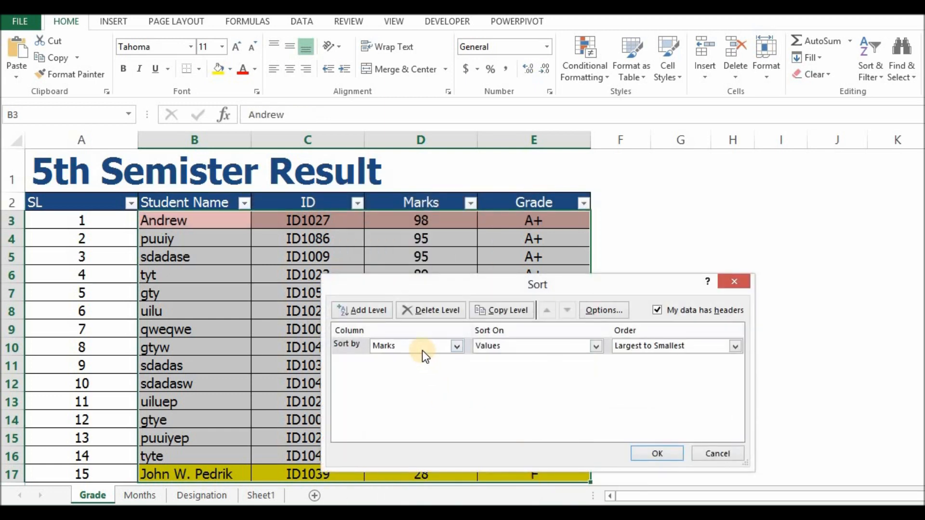
Step: Add a second sort level by ID on values in A to Z order below the Marks level and apply the sort
left_click(366, 311)
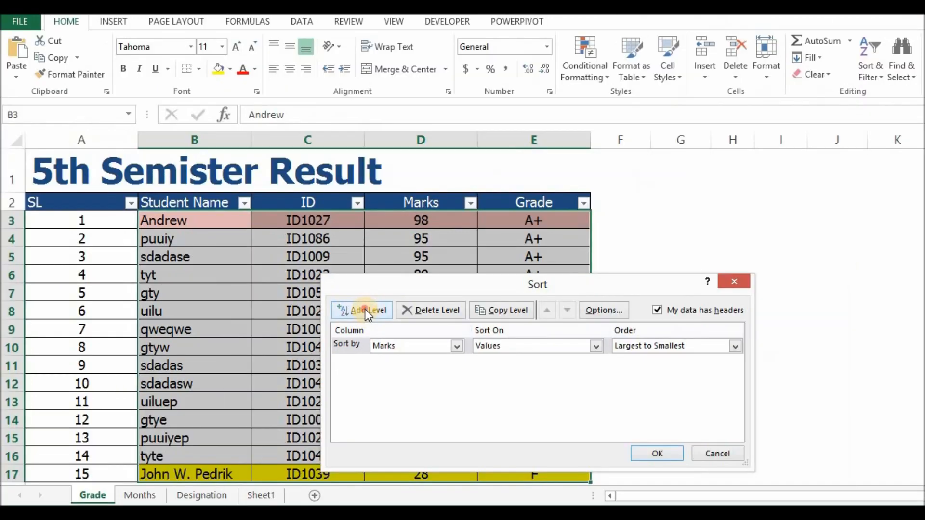
left_click(366, 309)
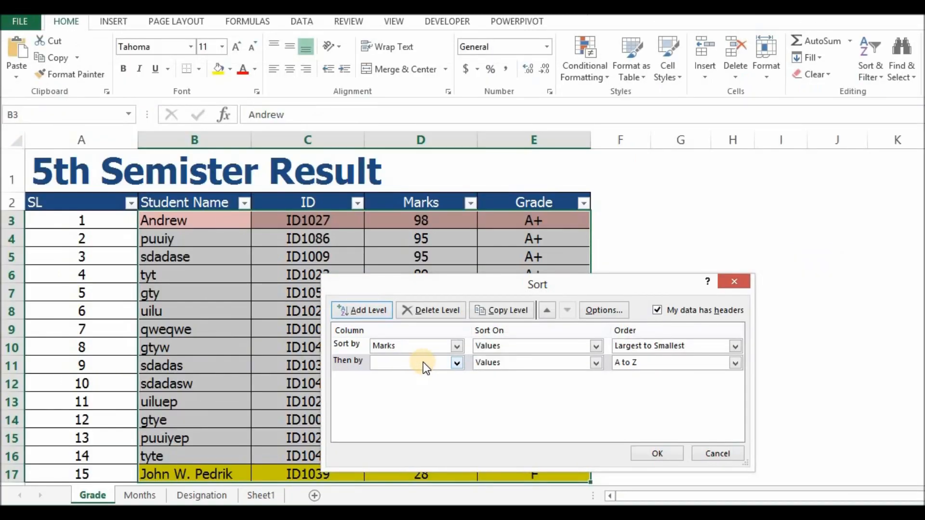
left_click(423, 362)
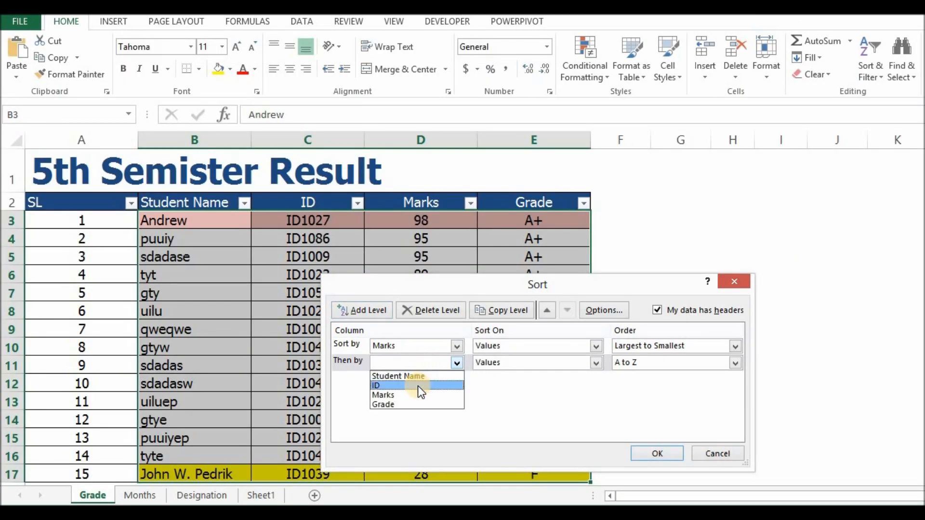
left_click(417, 386)
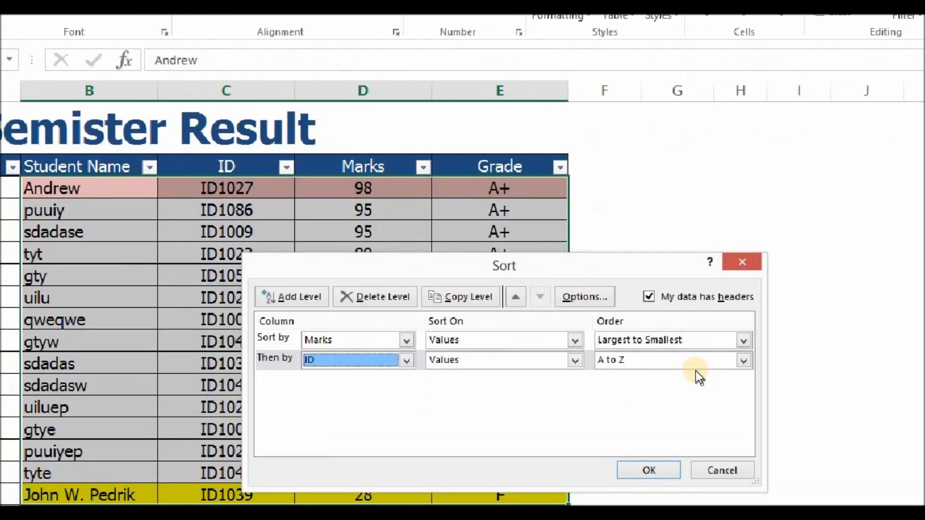
left_click(696, 371)
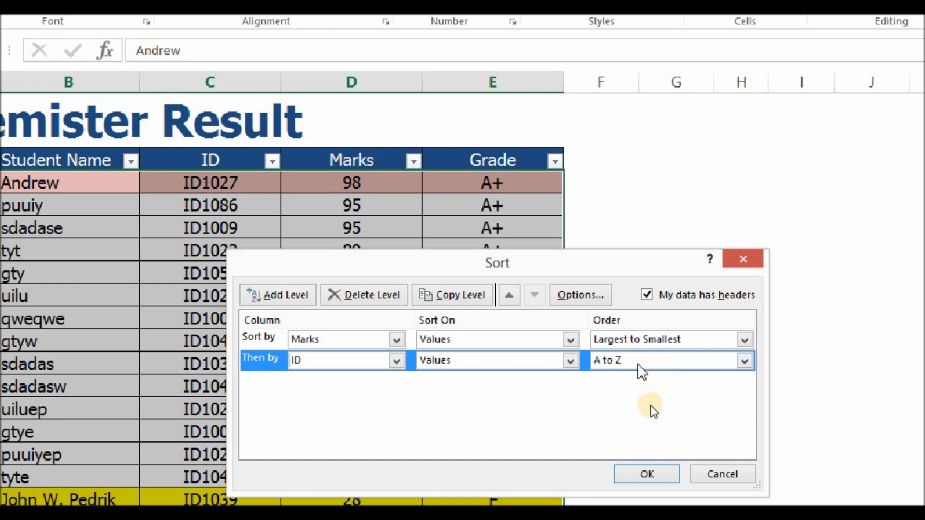
left_click(651, 466)
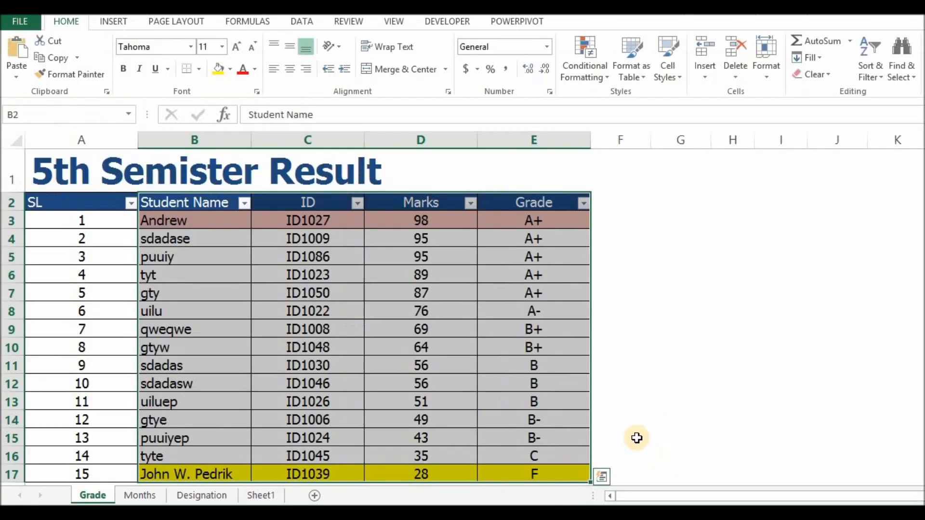
Step: Check the ID order of the rows that share 95 marks in the results table
left_click(578, 495)
left_click(337, 239)
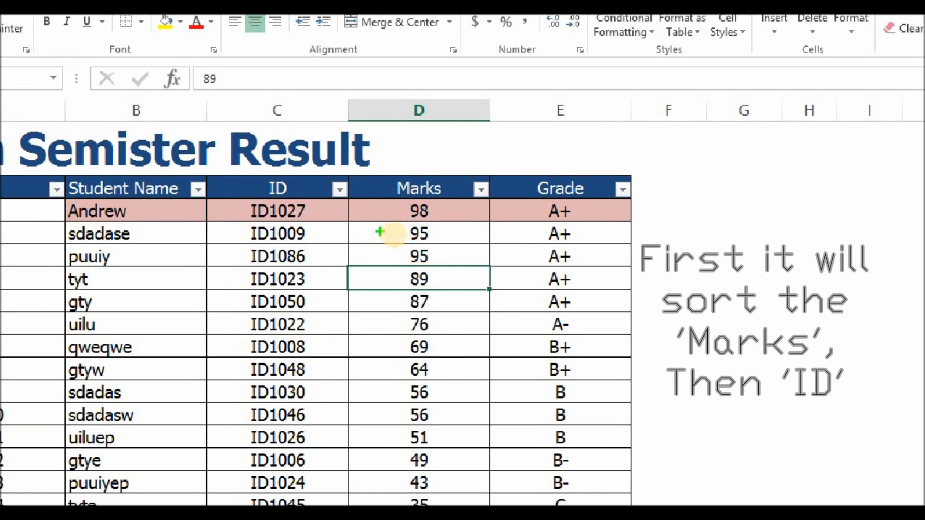
left_click_drag(387, 228, 387, 260)
key("r")
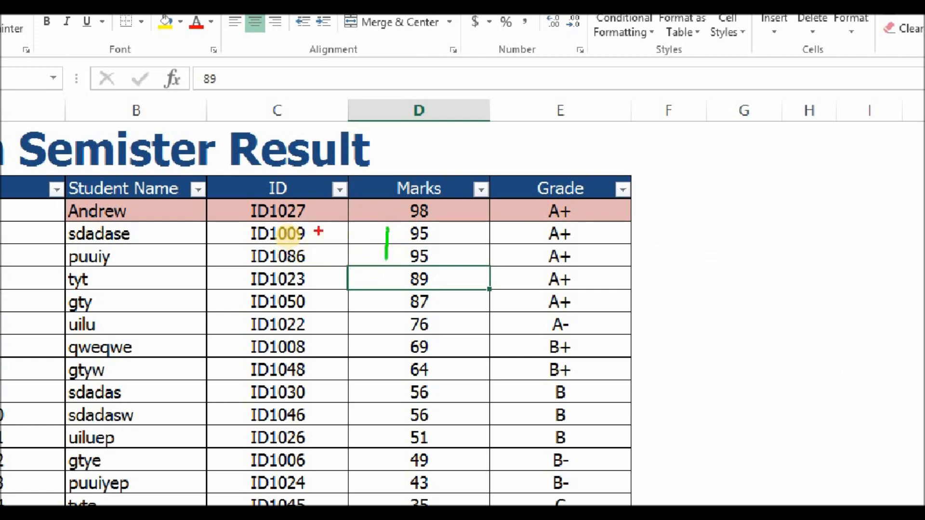
left_click_drag(237, 235, 237, 266)
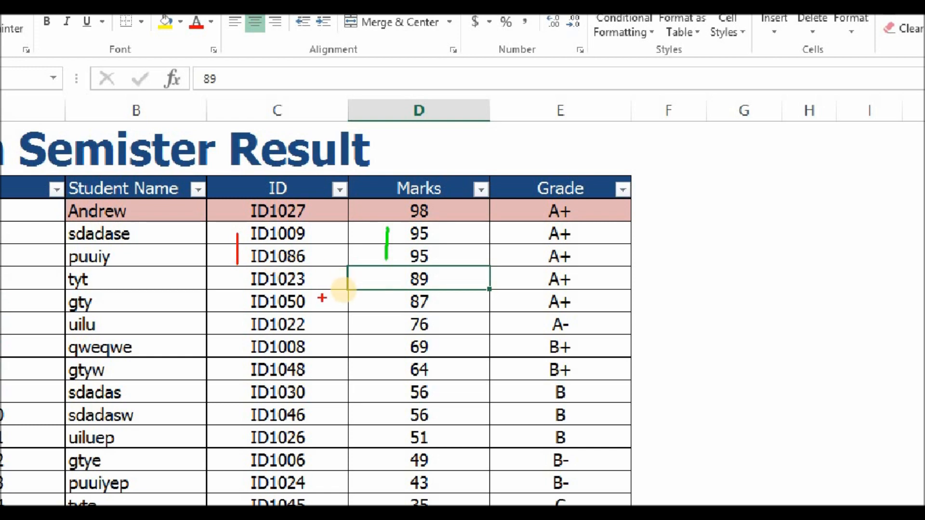
key("Escape")
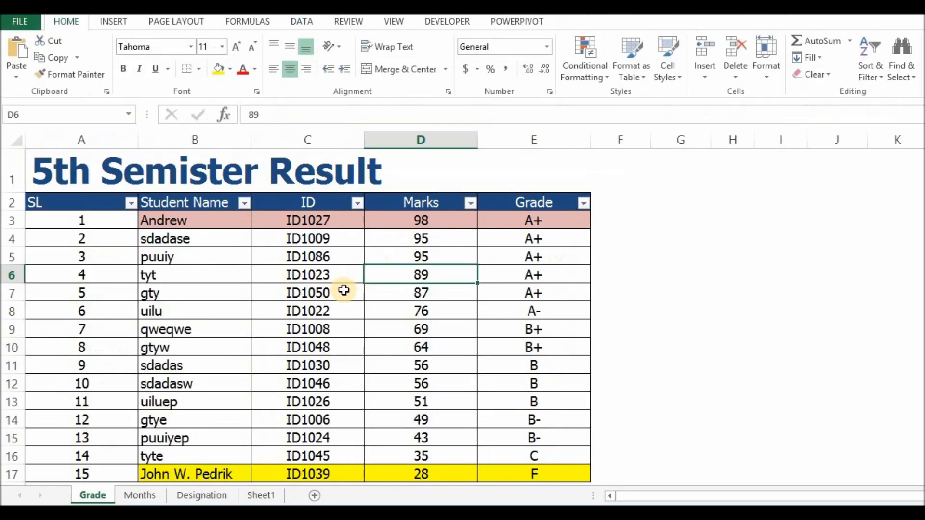
left_click(609, 332)
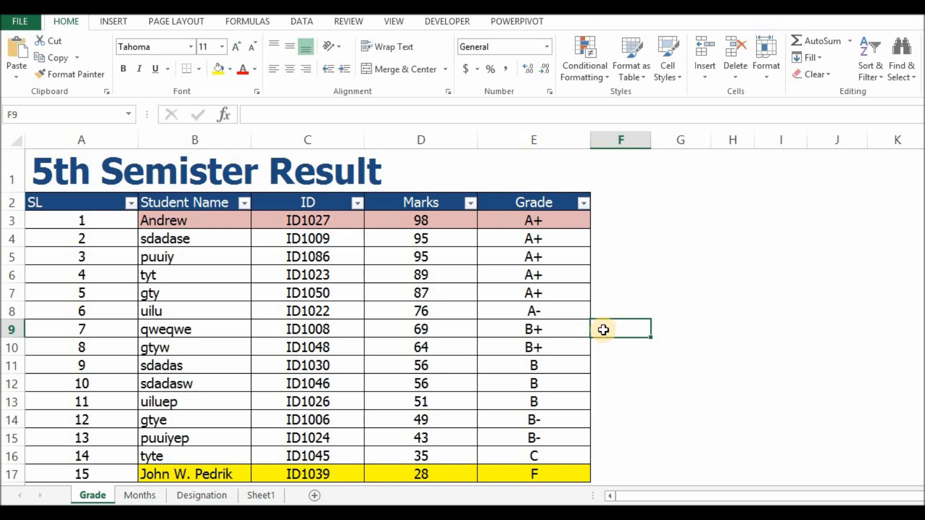
Step: On the Months sheet, select the whole sales table A1:C13 and open Custom Sort for it
left_click(140, 495)
left_click_drag(447, 185, 415, 475)
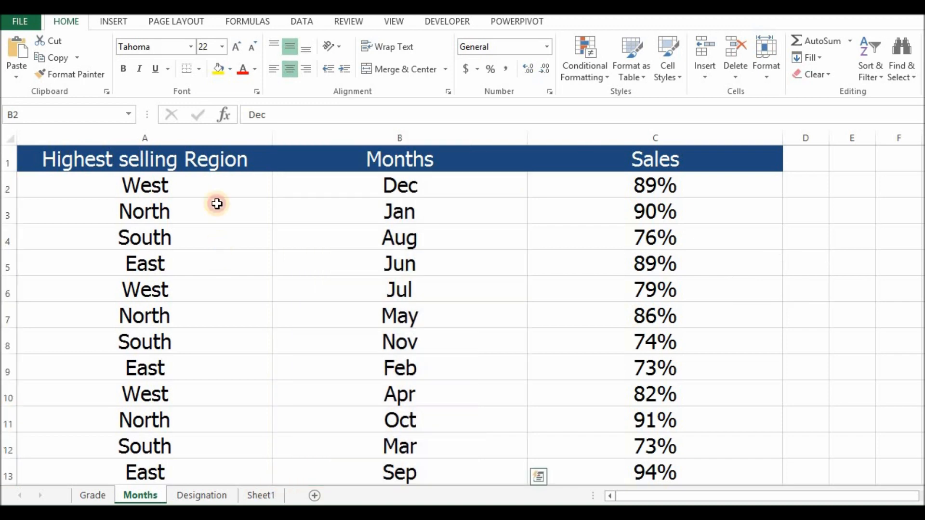
left_click(217, 204)
left_click_drag(200, 163, 647, 470)
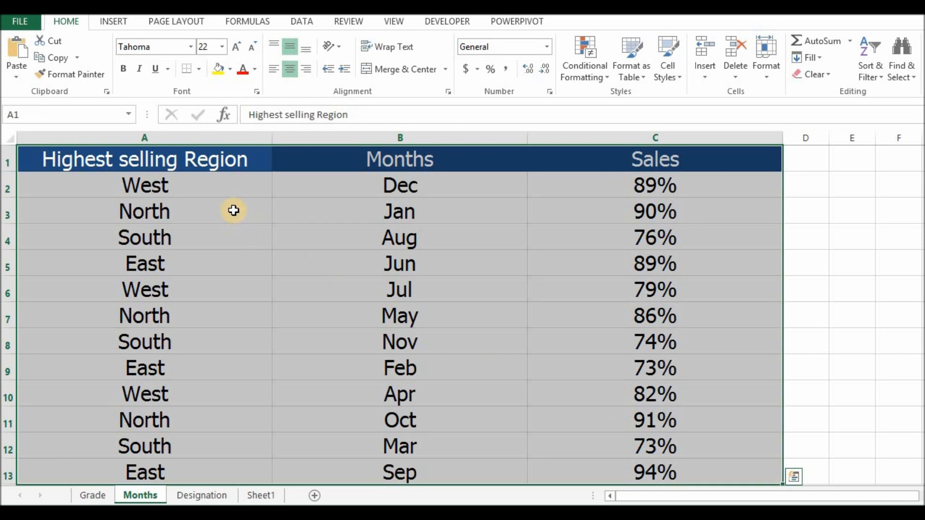
right_click(233, 210)
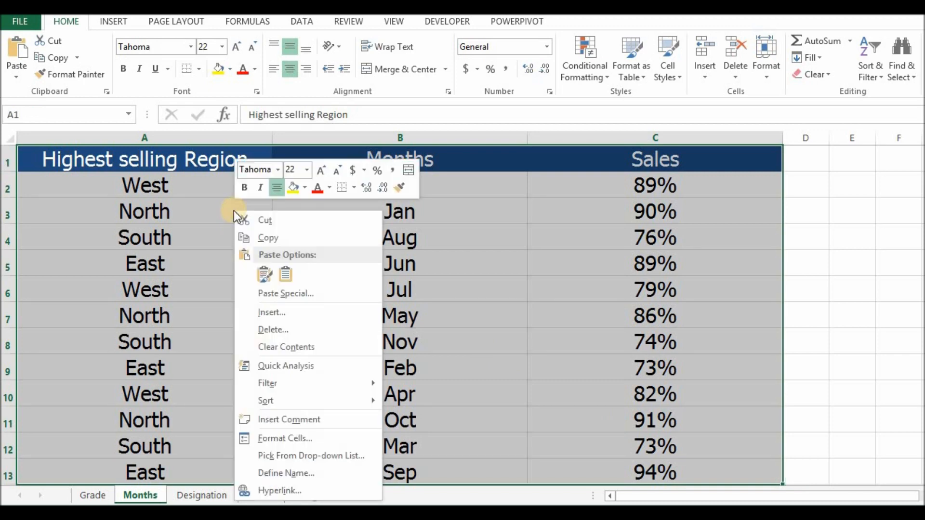
mouse_move(344, 401)
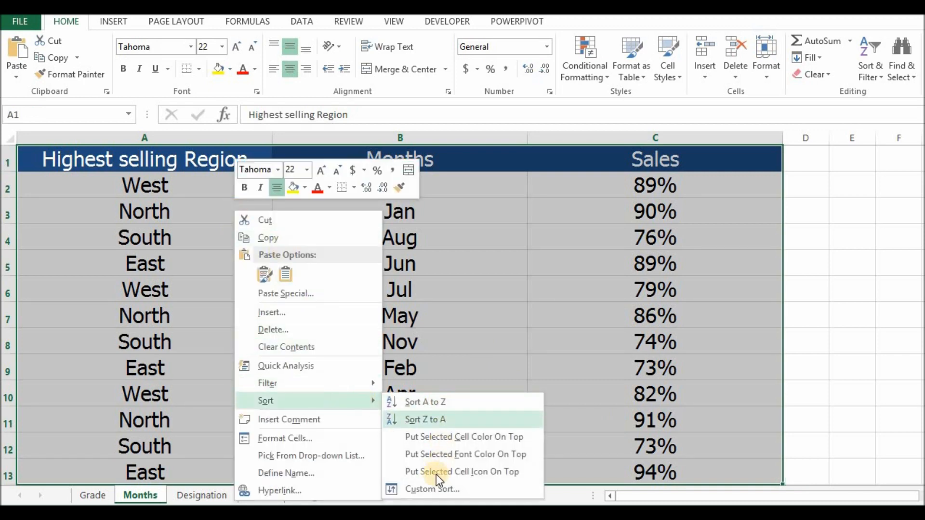
left_click(434, 488)
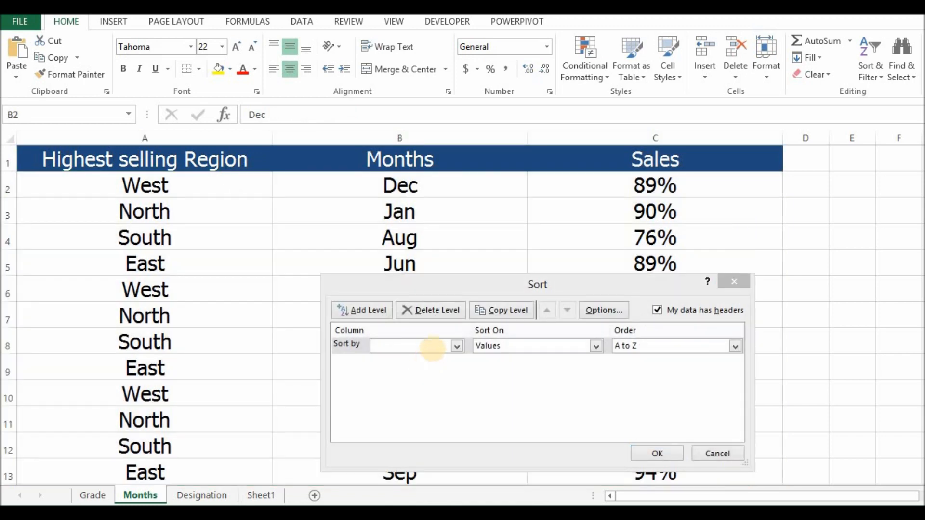
Step: Sort the sales table by the Months column on values in A to Z order
left_click(434, 346)
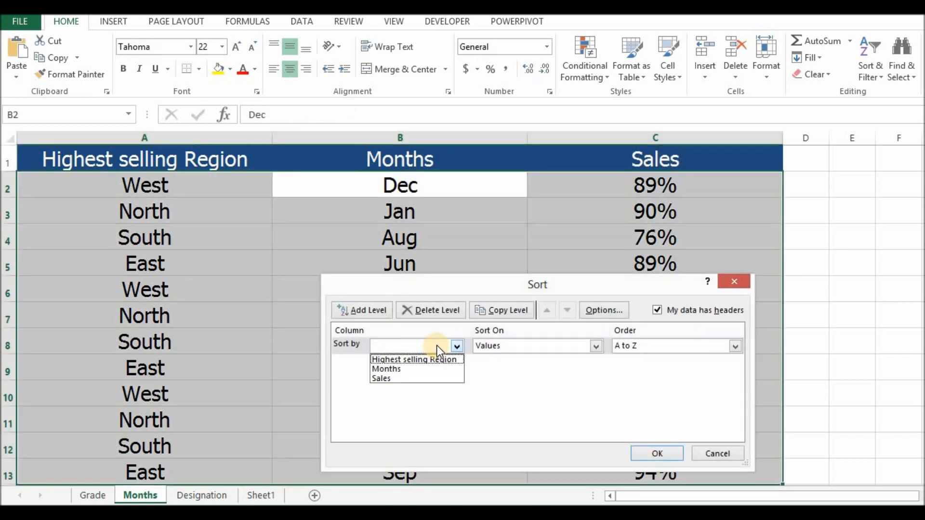
left_click(421, 367)
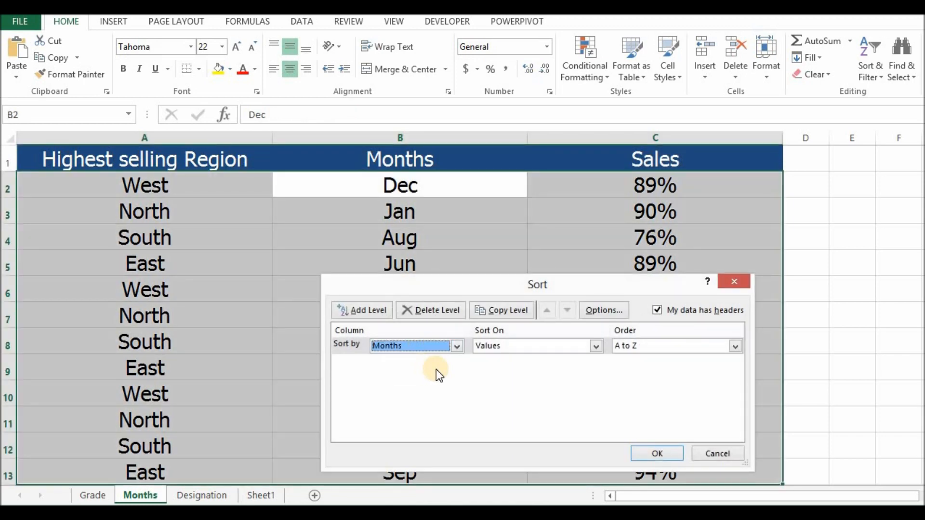
left_click(703, 347)
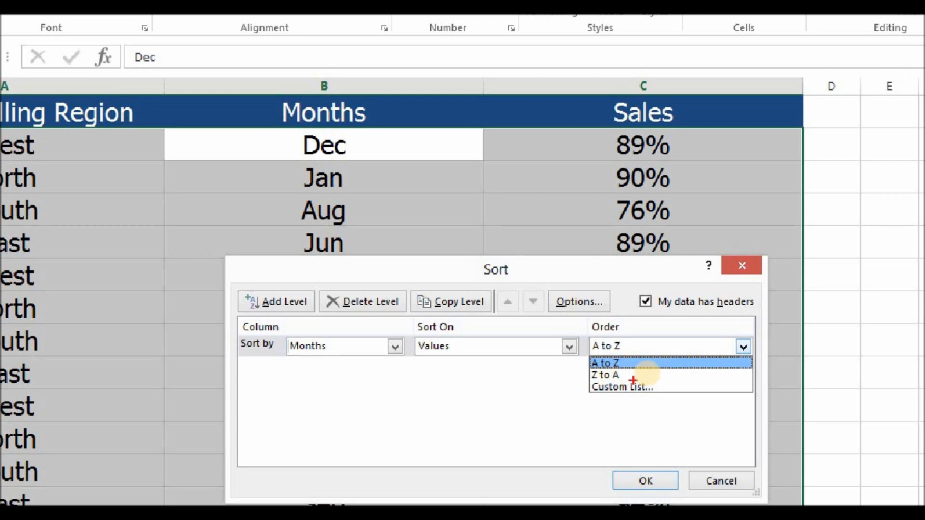
key("Escape")
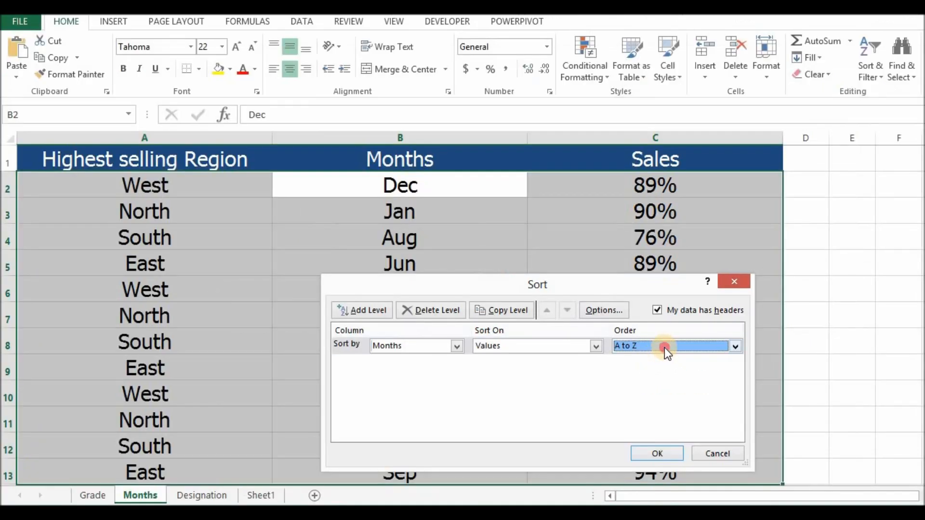
left_click(654, 348)
left_click(660, 361)
left_click(655, 454)
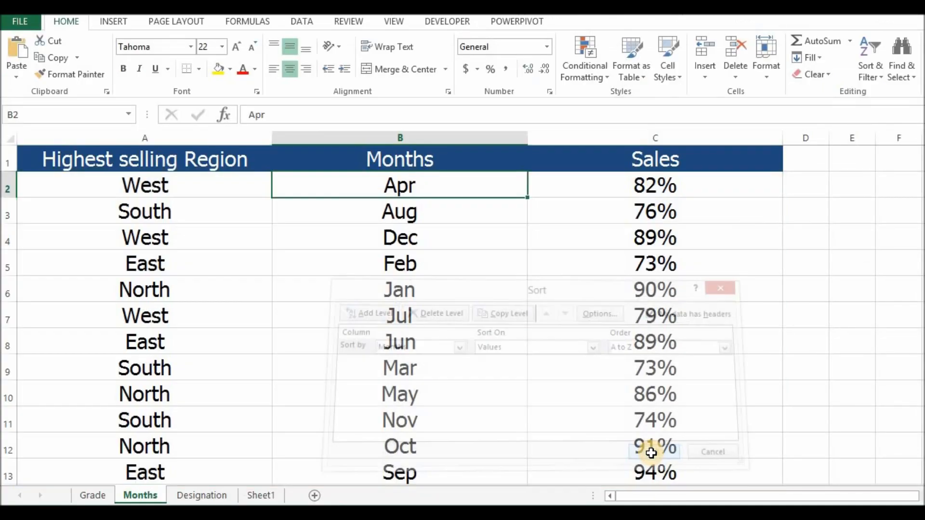
Step: Examine the order of the months in B2:B13 against the calendar order
left_click(472, 259)
left_click_drag(483, 189, 453, 458)
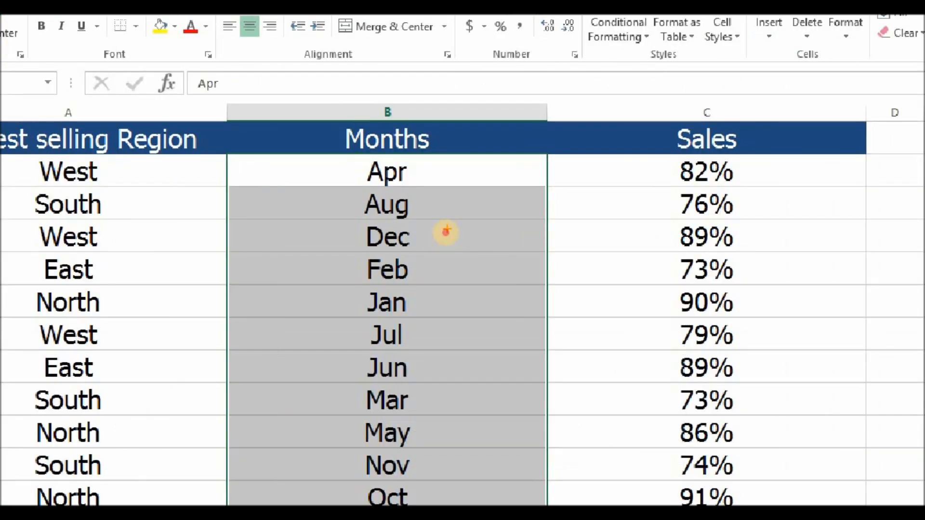
left_click_drag(445, 234, 472, 304)
left_click_drag(464, 425, 431, 467)
mouse_move(326, 299)
left_mouse_down()
mouse_move(331, 220)
mouse_move(355, 184)
left_mouse_up()
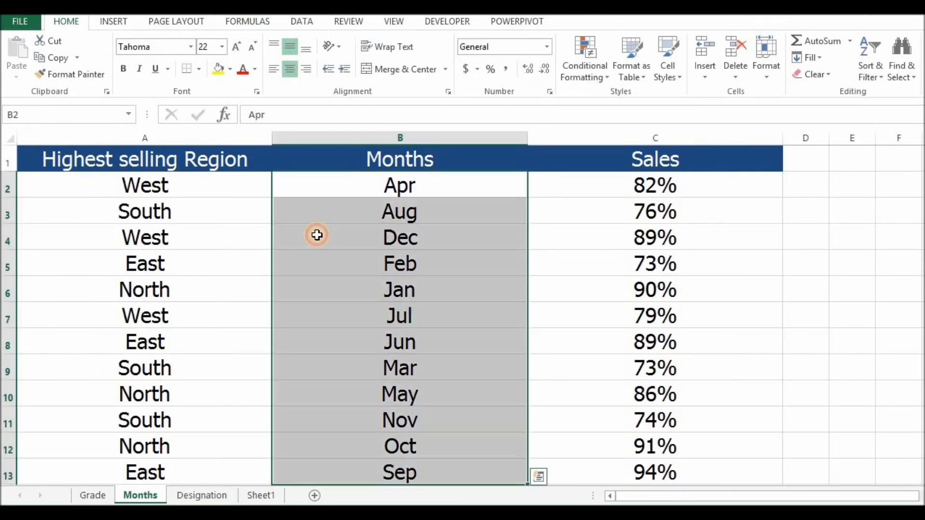
Step: Select the sales table A1:C13 on the Months sheet and open Custom Sort for it
left_click(186, 166)
left_click(617, 467, "shift")
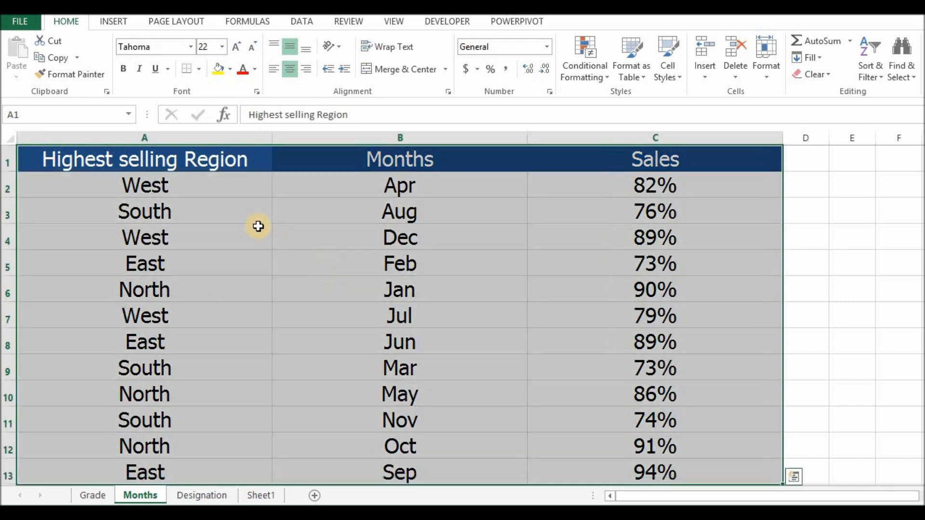
right_click(256, 221)
mouse_move(331, 407)
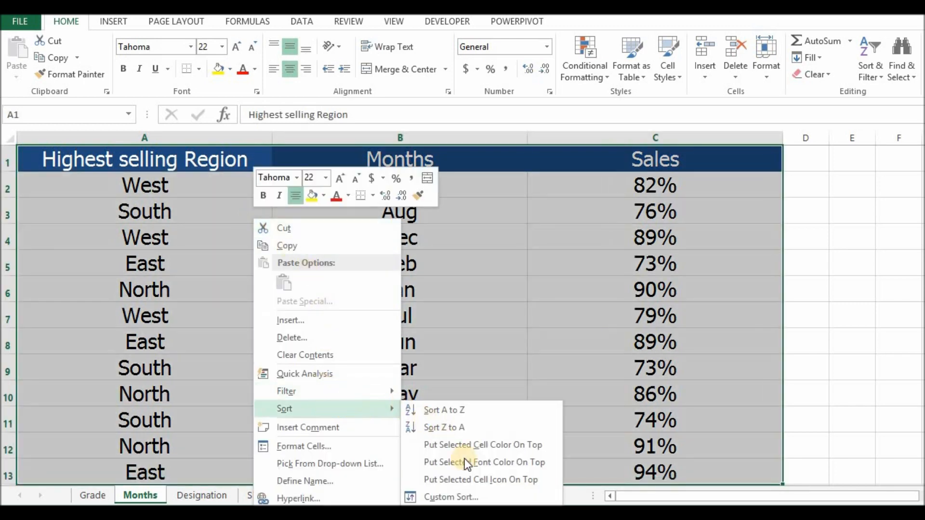
left_click(453, 497)
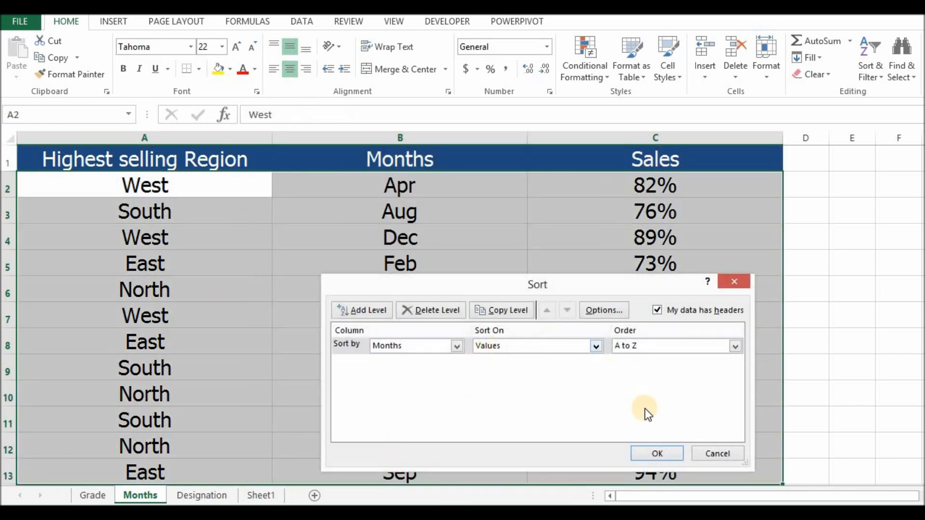
Step: Sort the table by the Months column on values, using the built-in custom list Jan, Feb, Mar, Apr as the order
left_click(683, 347)
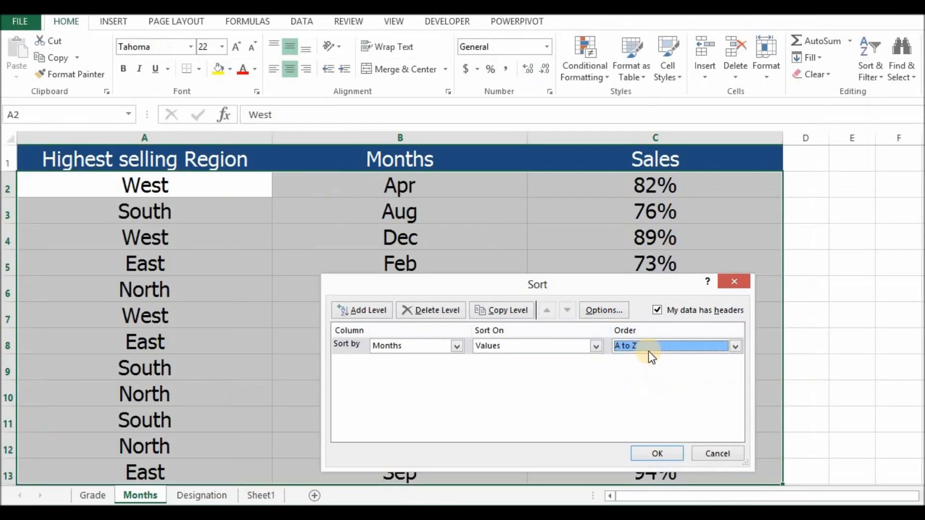
left_click(643, 341)
left_click(641, 378)
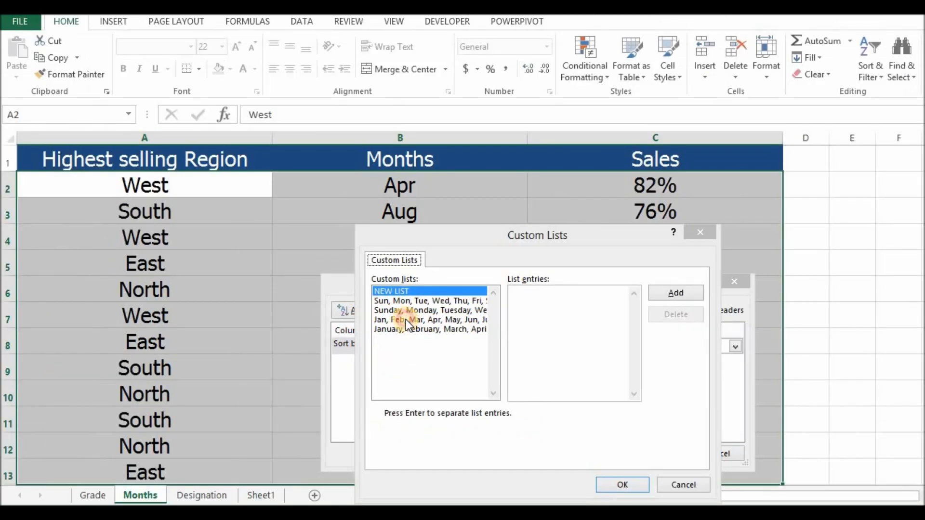
left_click(407, 312)
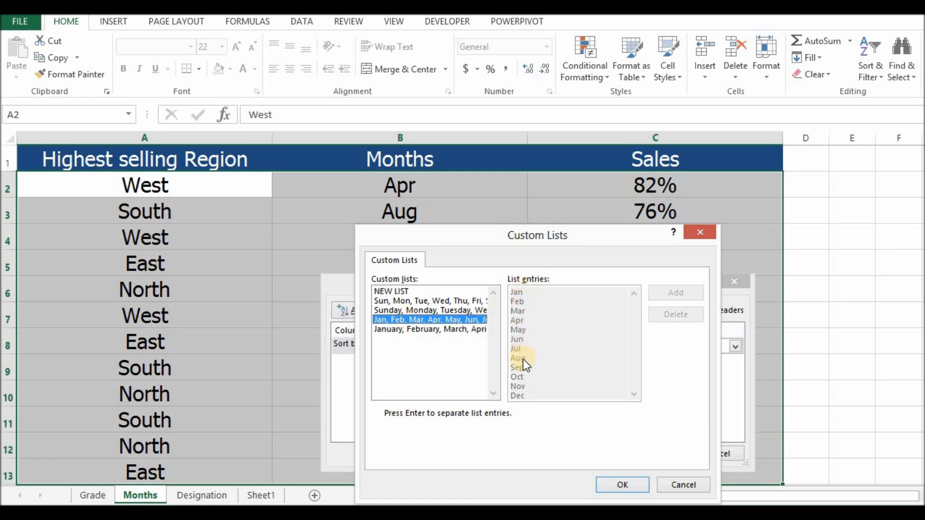
left_click(622, 484)
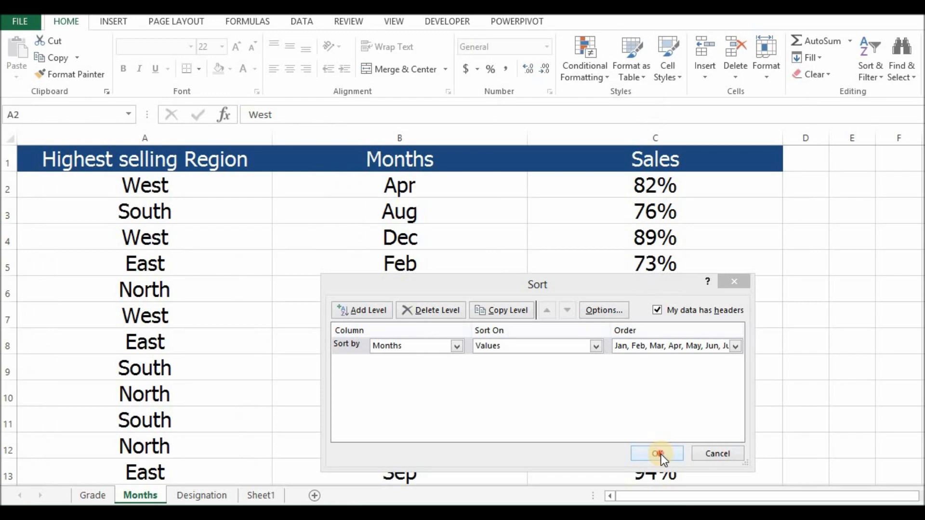
left_click(659, 454)
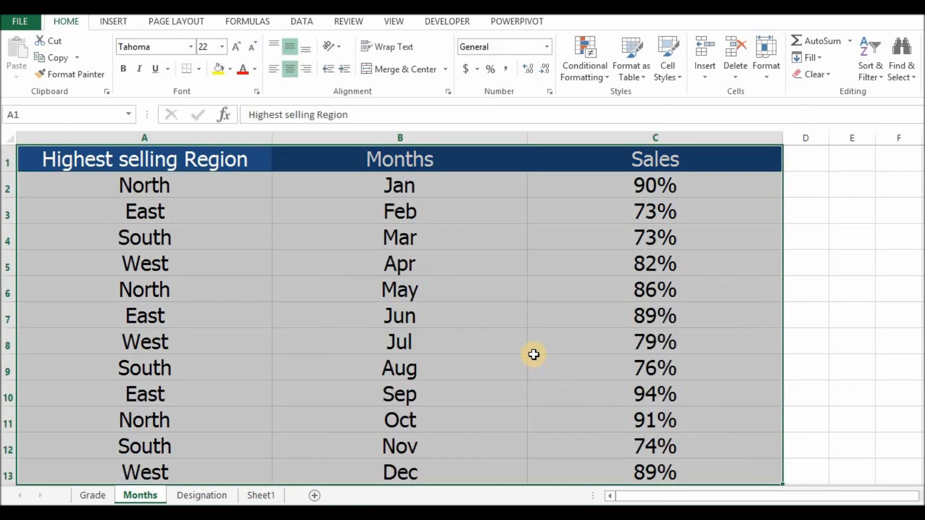
Step: Check the calendar order of the months in B2:B13
left_click(533, 356)
left_click(472, 186)
left_click_drag(470, 219, 458, 467)
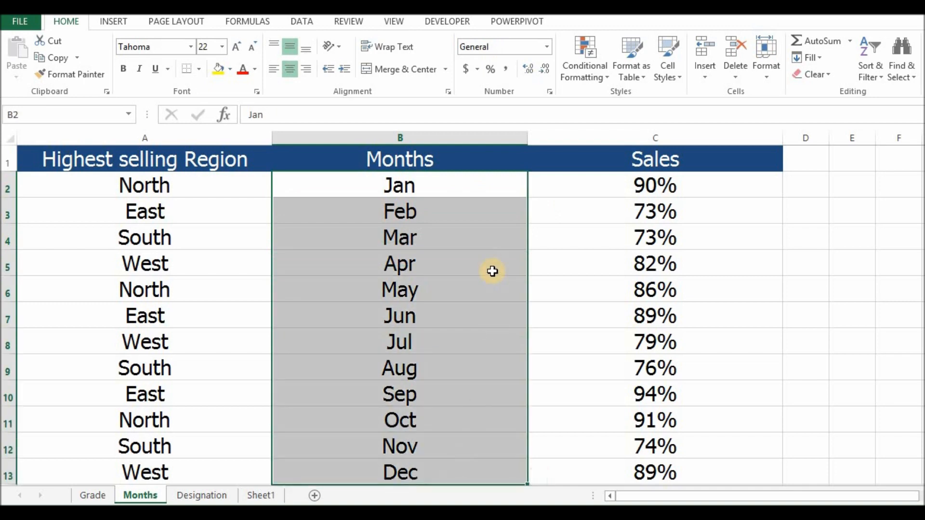
left_click(492, 271)
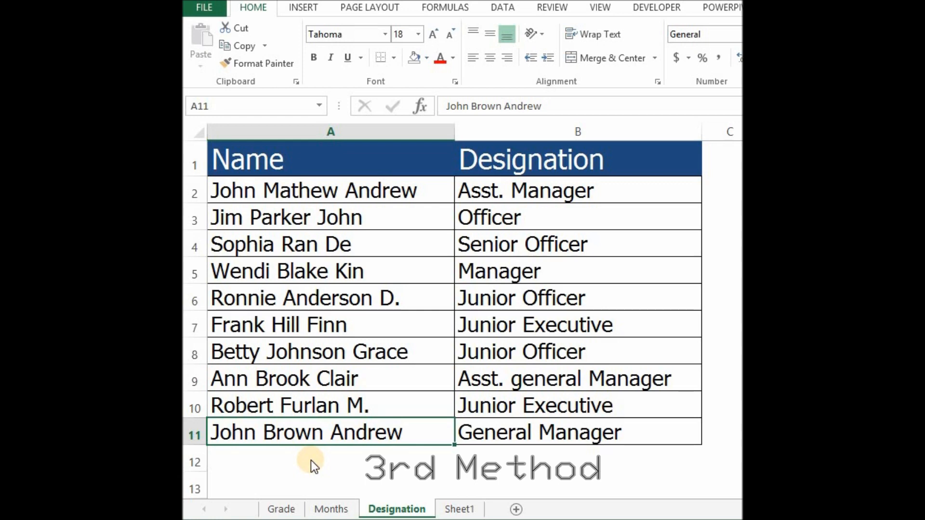
Step: Review the entries in the Name and Designation columns on the Designation sheet
left_click_drag(344, 166, 352, 421)
left_click_drag(516, 172, 484, 434)
left_click(339, 469)
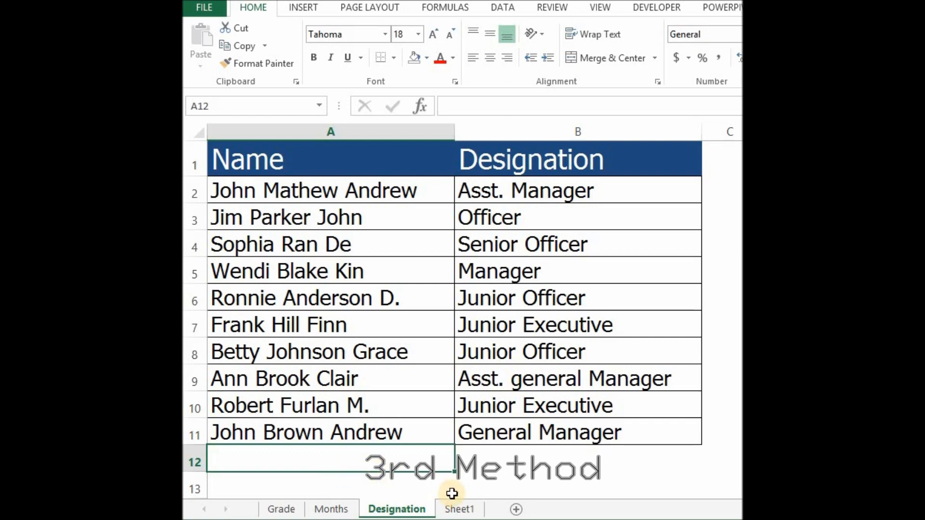
Step: Compare the Hierarchy list on Sheet1 with the order of the designations on the Designation sheet
left_click(455, 511)
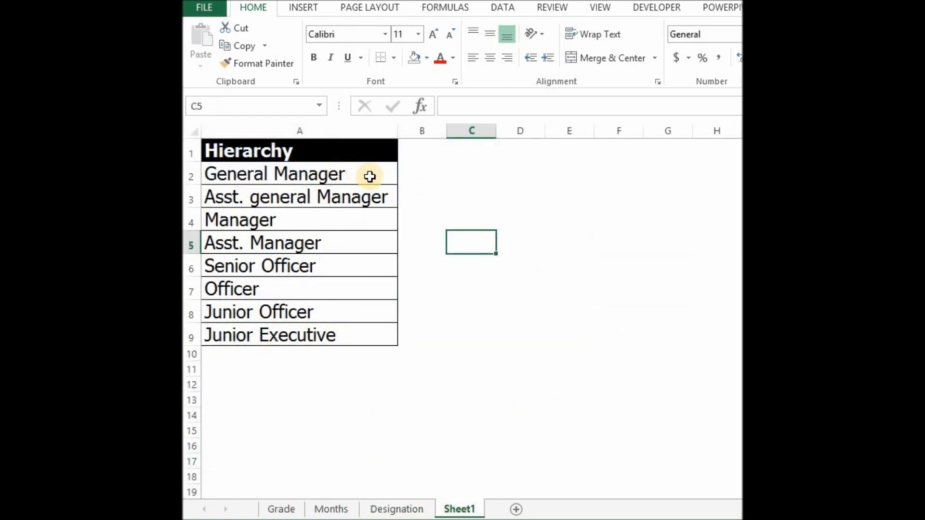
left_click_drag(435, 160, 406, 366)
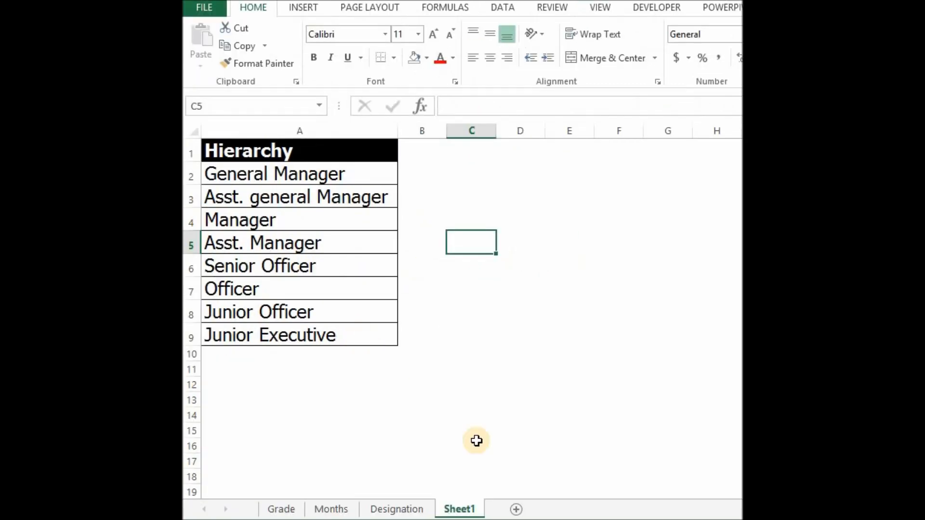
left_click(424, 508)
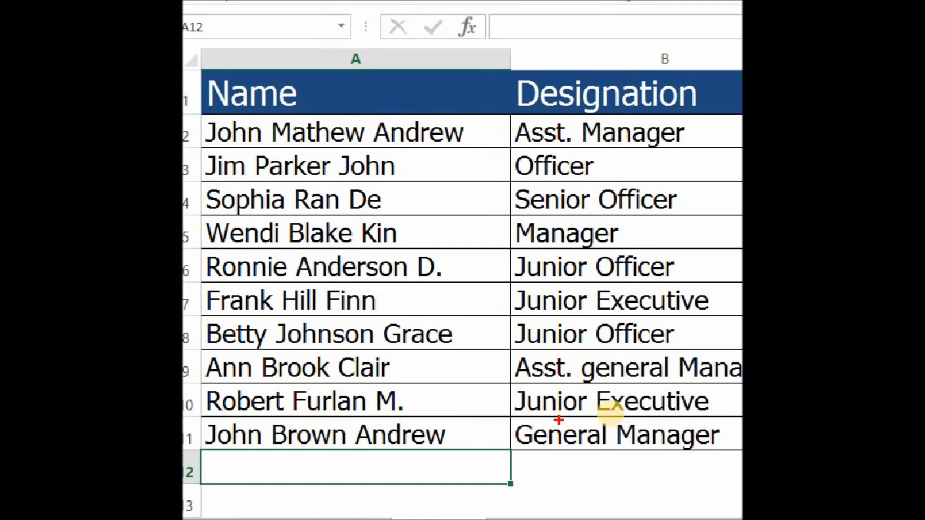
mouse_move(471, 440)
left_mouse_down()
mouse_move(483, 138)
mouse_move(505, 151)
left_mouse_up()
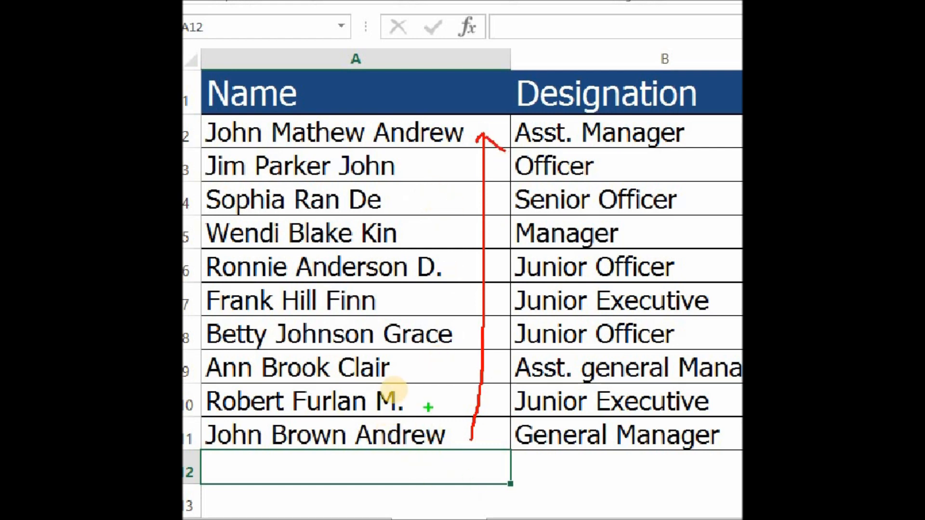
mouse_move(441, 372)
left_mouse_down()
mouse_move(454, 152)
mouse_move(443, 165)
mouse_move(470, 167)
left_mouse_up()
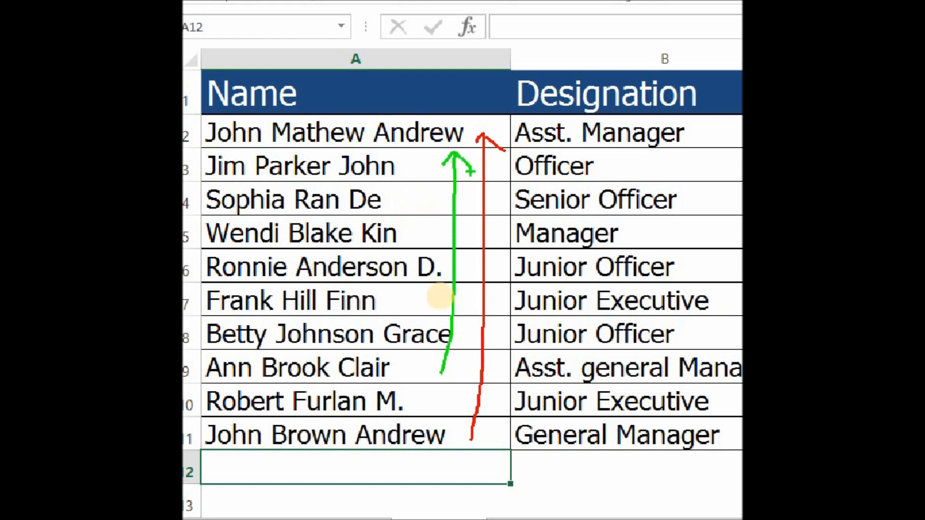
key("Escape")
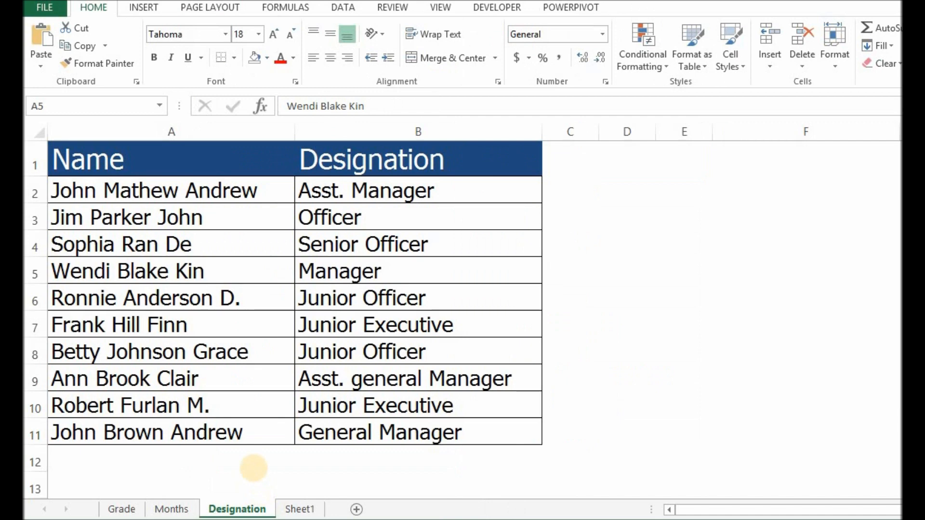
Step: Select the employee table A1:B11, open Custom Sort for it and choose Designation as the sort column
left_click_drag(225, 148, 346, 432)
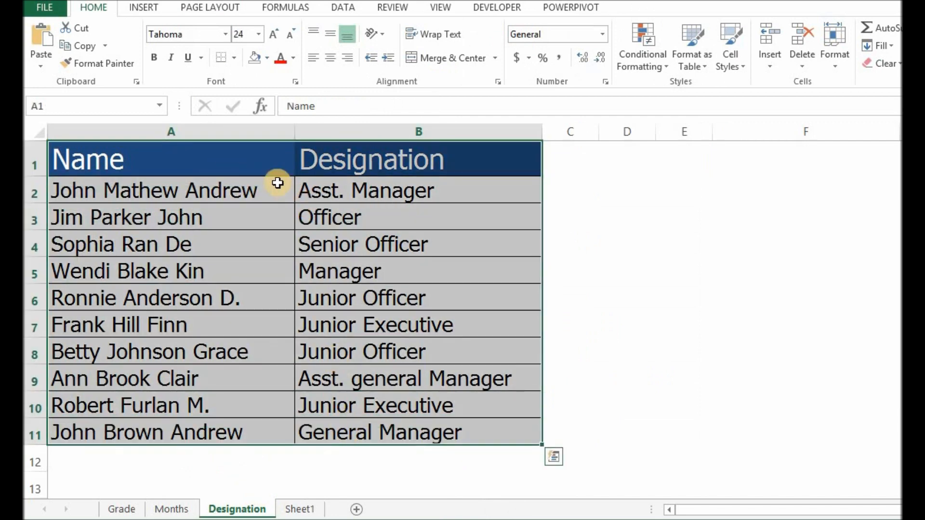
right_click(270, 168)
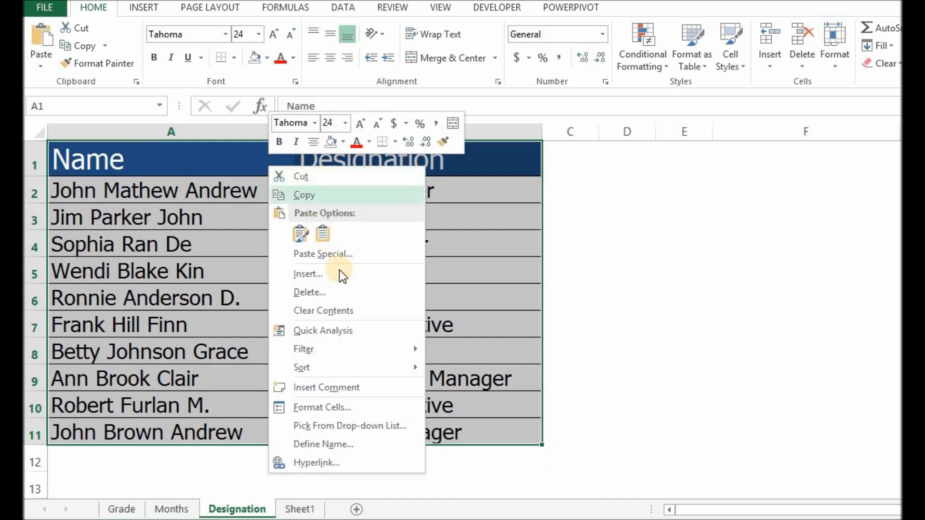
mouse_move(368, 368)
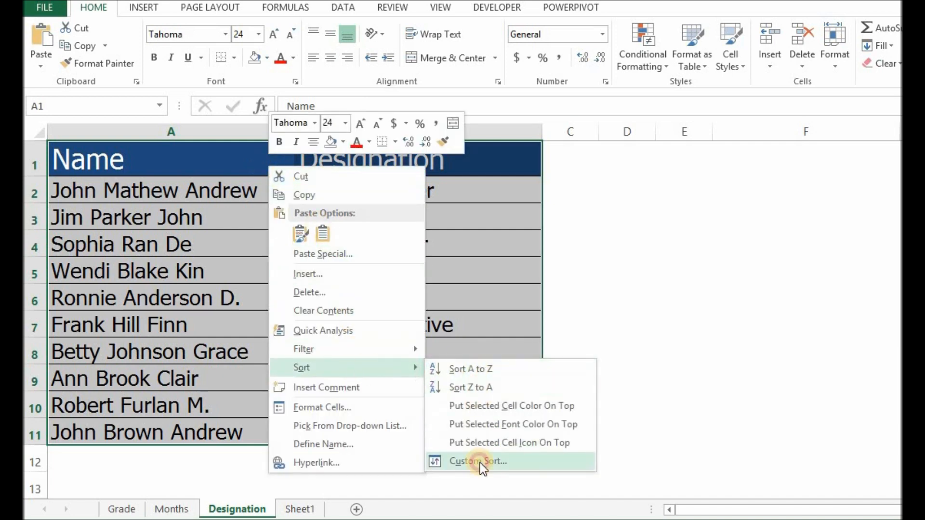
left_click(478, 461)
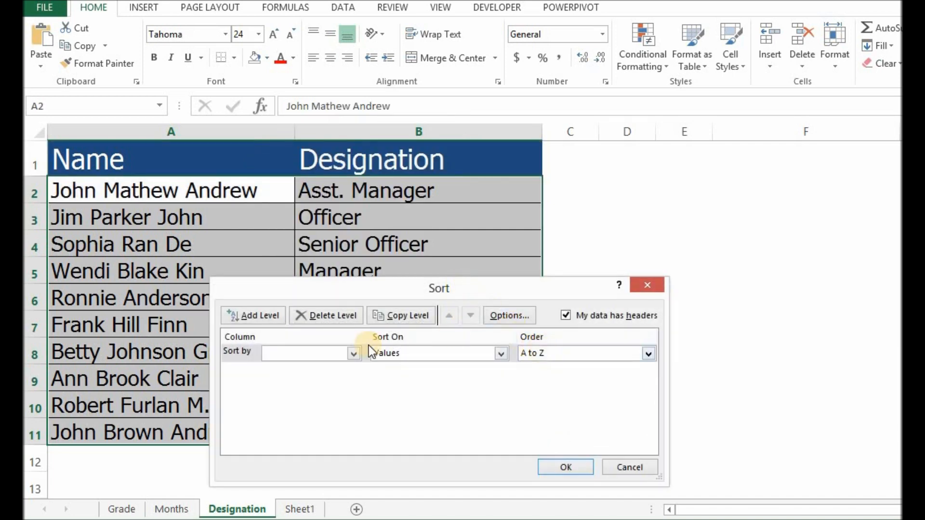
left_click(334, 356)
left_click(328, 378)
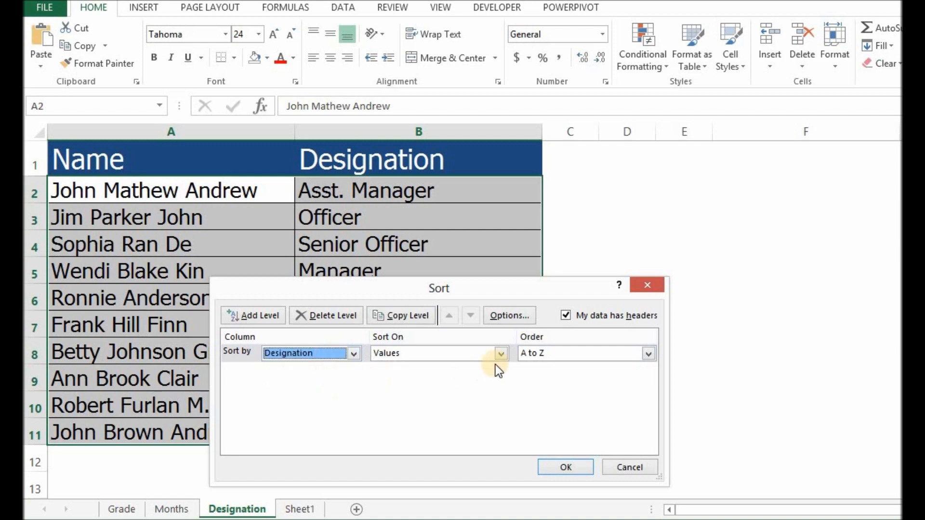
Step: Check the available sort orders and custom lists for a designation hierarchy, leaving the A to Z order in place
left_click(576, 361)
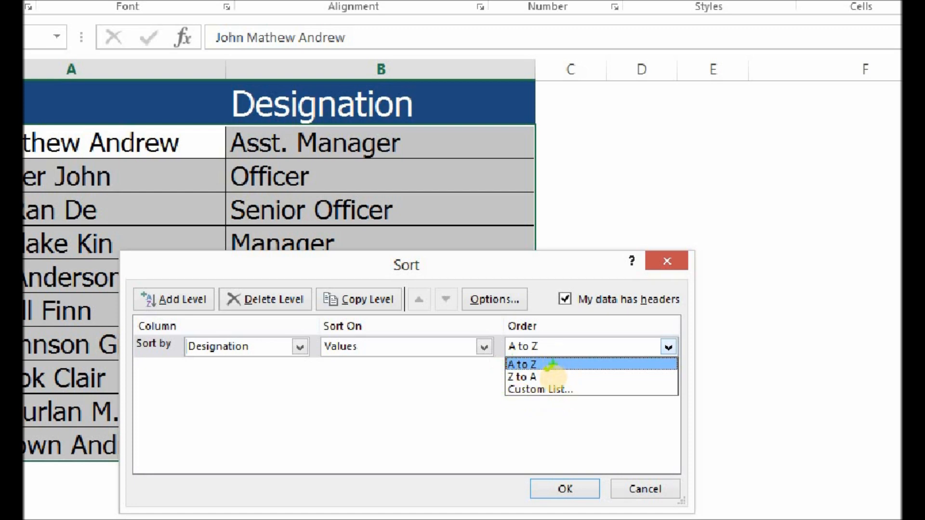
left_click_drag(578, 389, 583, 384)
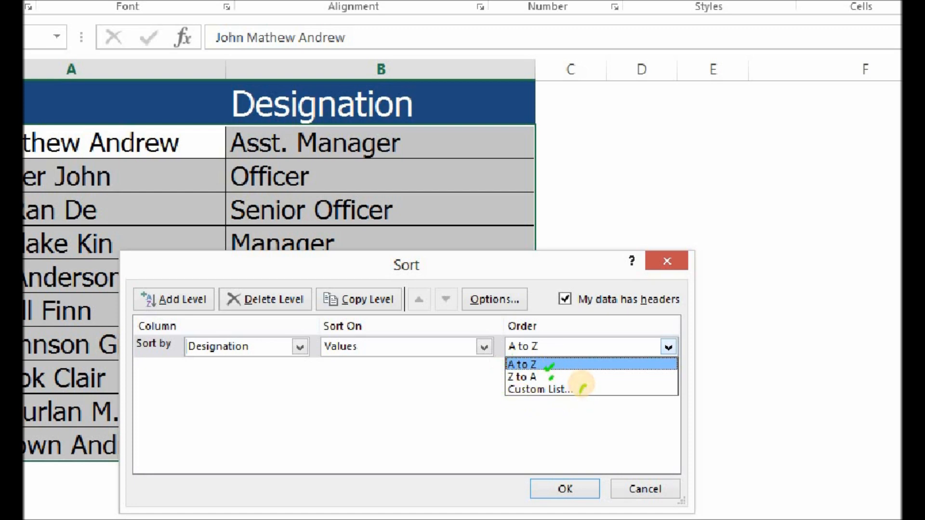
key("Escape")
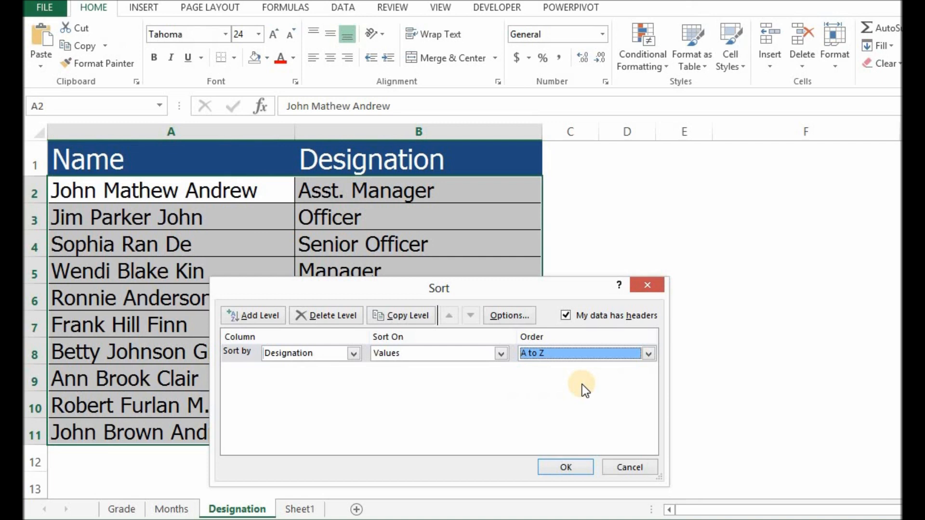
left_click(562, 353)
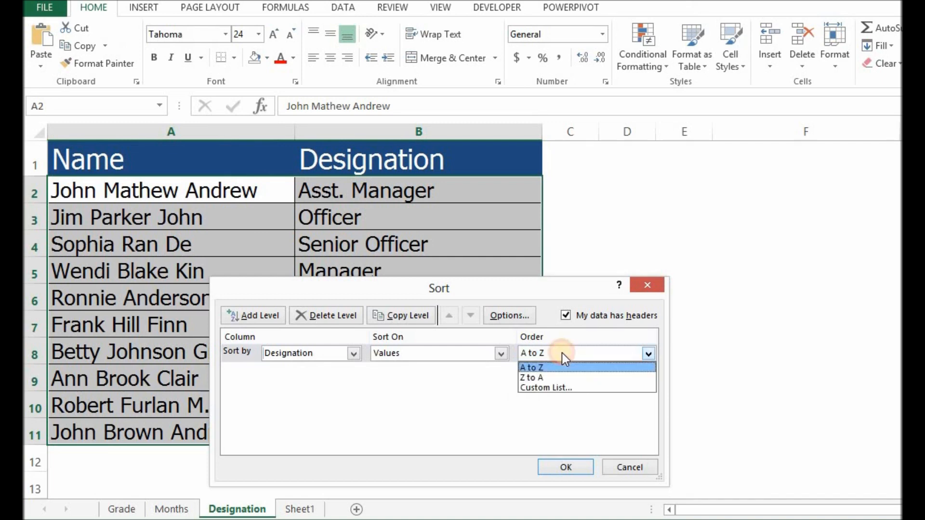
left_click(563, 388)
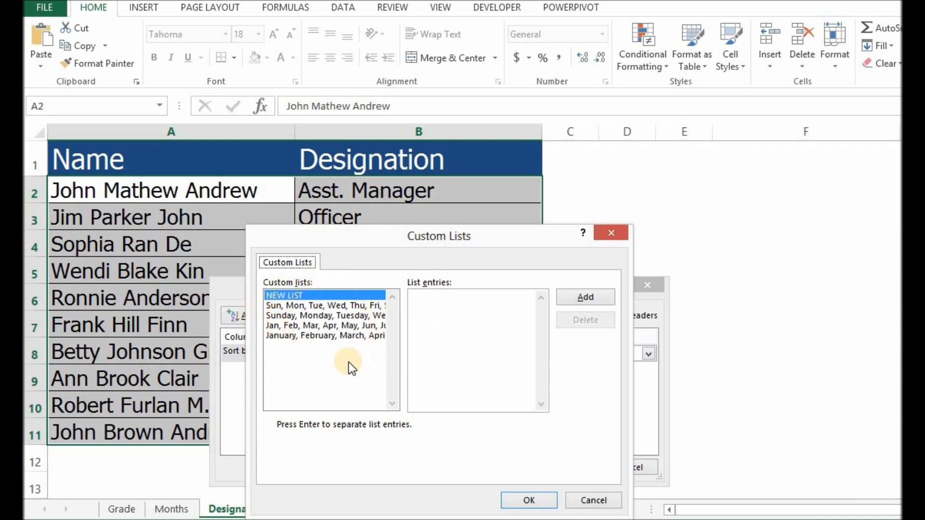
left_click(520, 501)
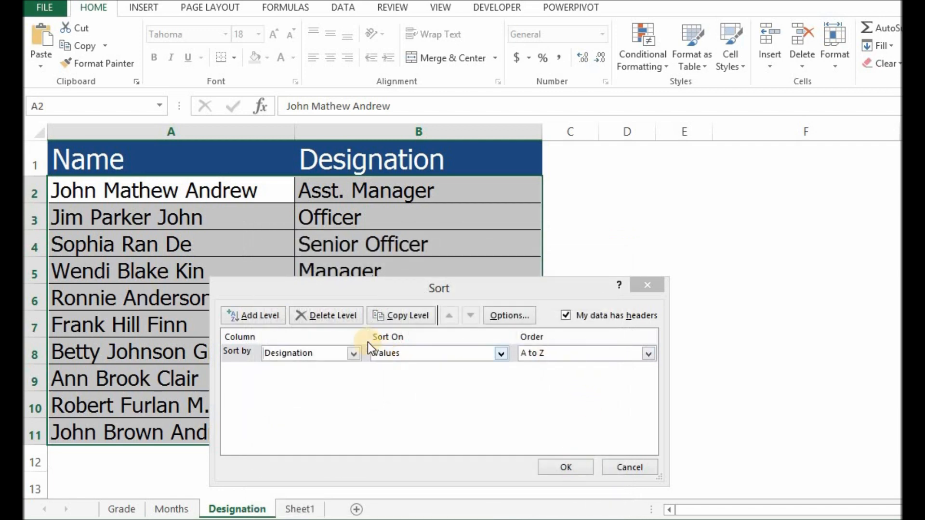
Step: Delete the Designation sort level, close the sort settings and deselect the table
left_click(325, 316)
left_click(563, 467)
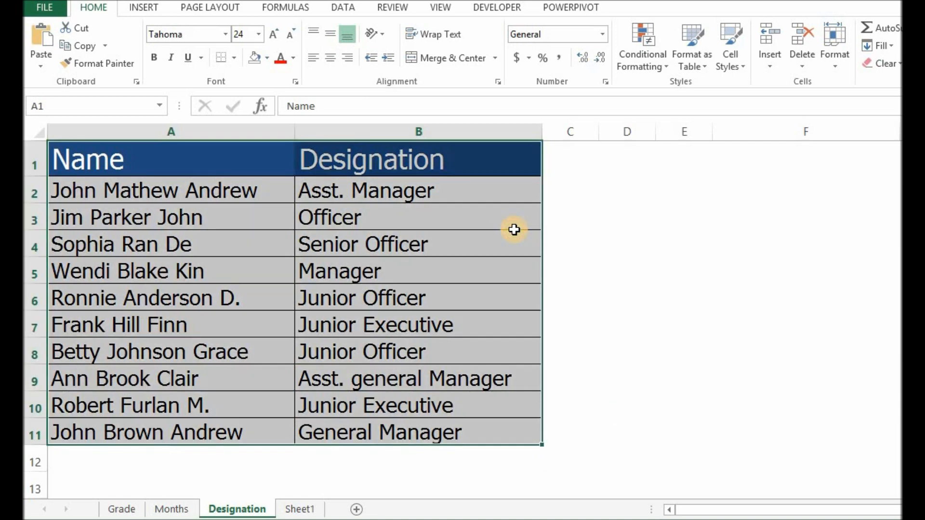
left_click(591, 207)
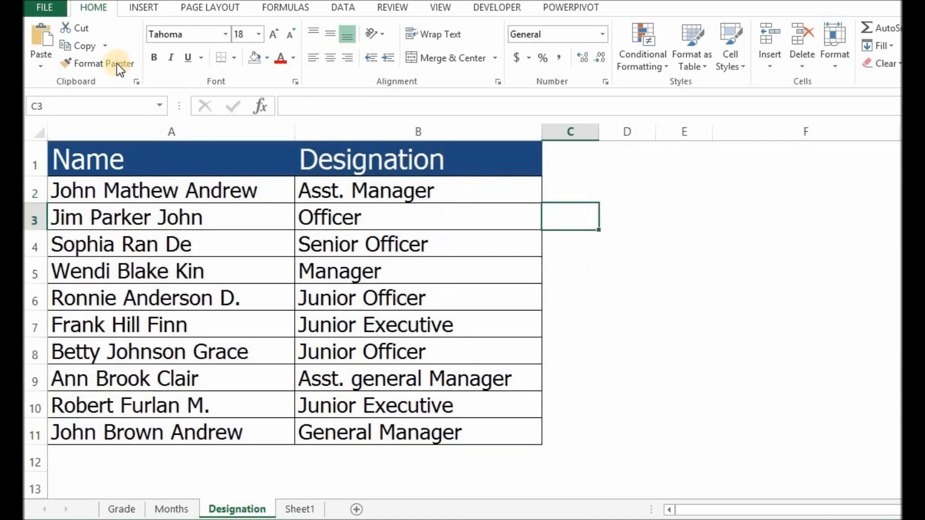
Step: Open the custom lists editor from the General section of Excel's advanced options
left_click(53, 9)
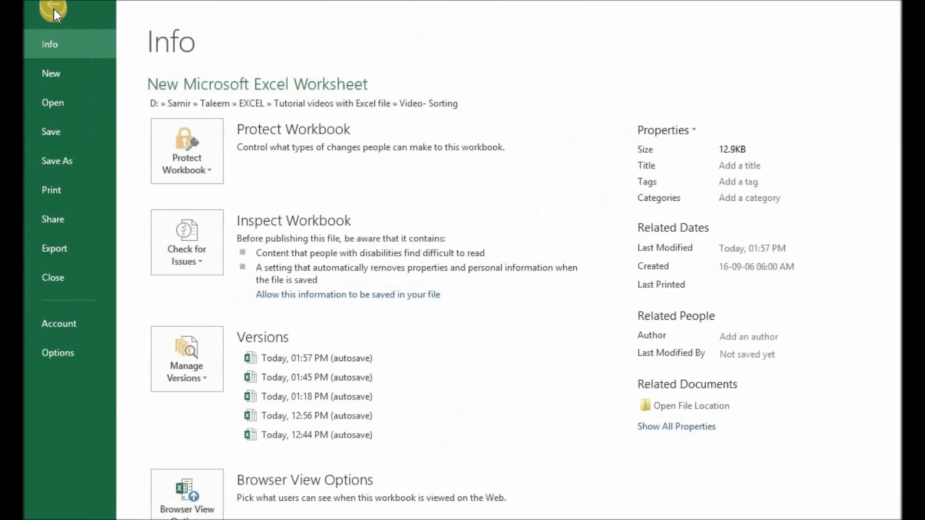
left_click(71, 355)
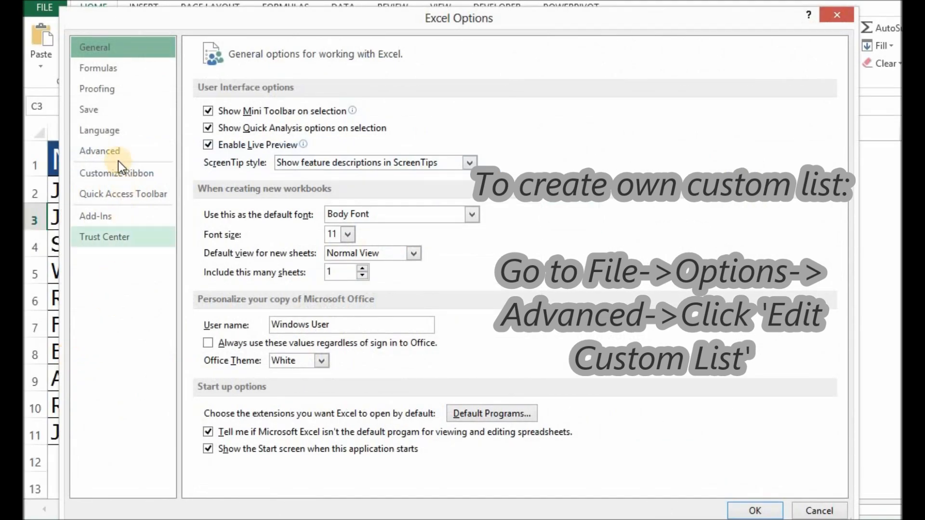
left_click(106, 151)
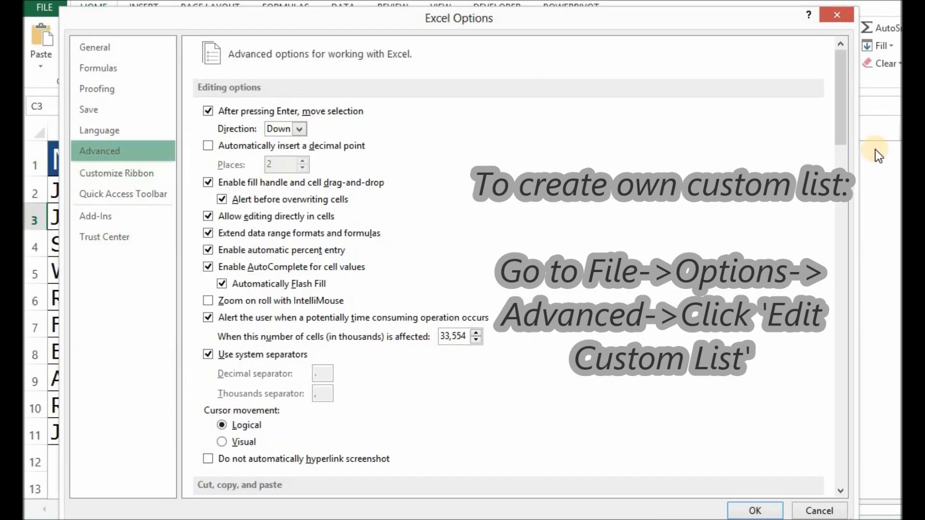
left_click_drag(845, 116, 815, 459)
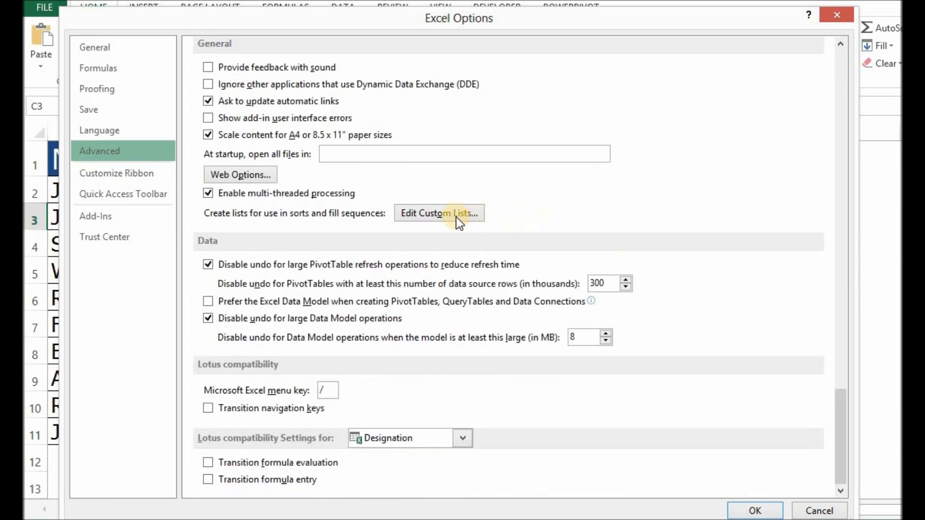
left_click(429, 217)
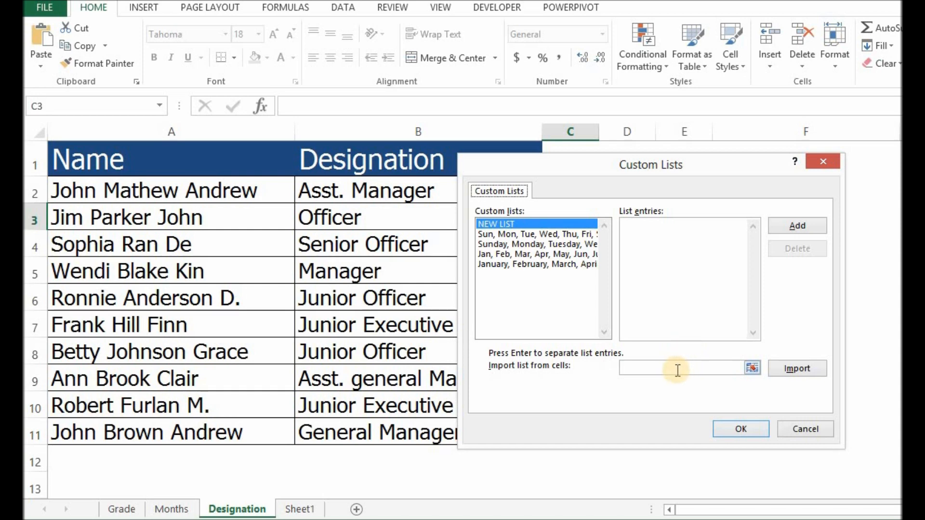
Step: Import the designation hierarchy from Sheet1 cells A2:A9 as a custom list and accept the Excel options
left_click(676, 368)
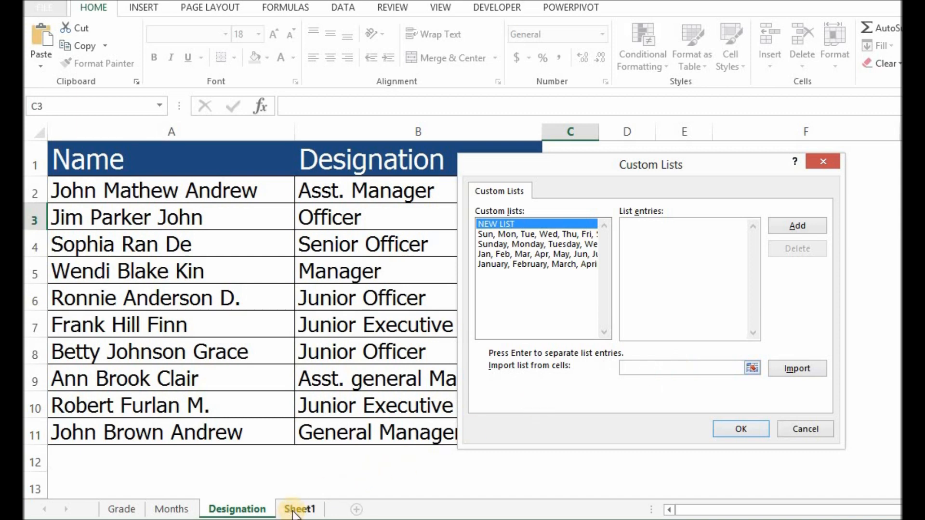
left_click(293, 511)
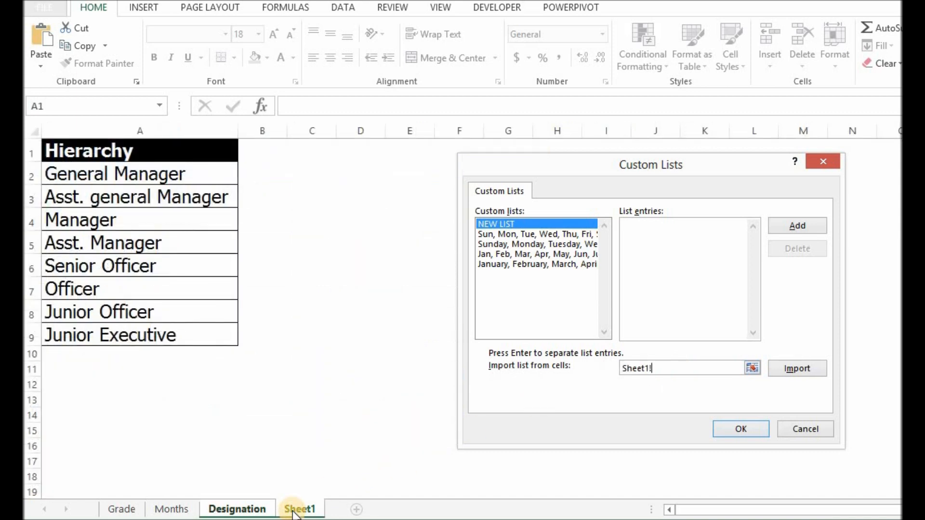
left_click(150, 174)
left_click_drag(152, 192, 147, 333)
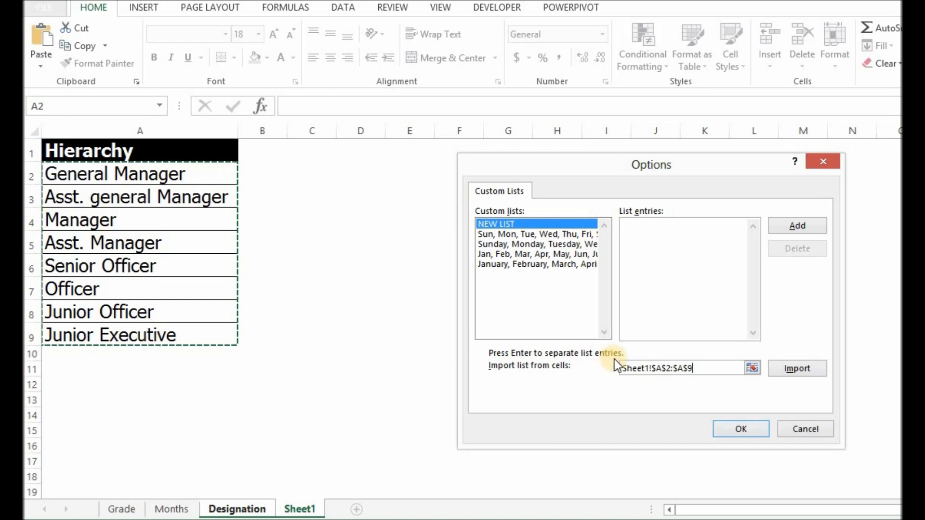
left_click(802, 371)
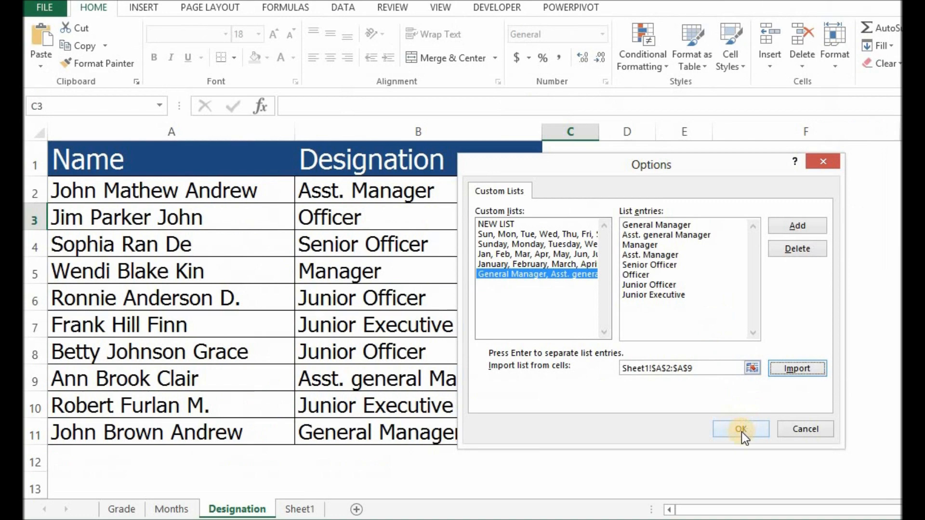
left_click(741, 429)
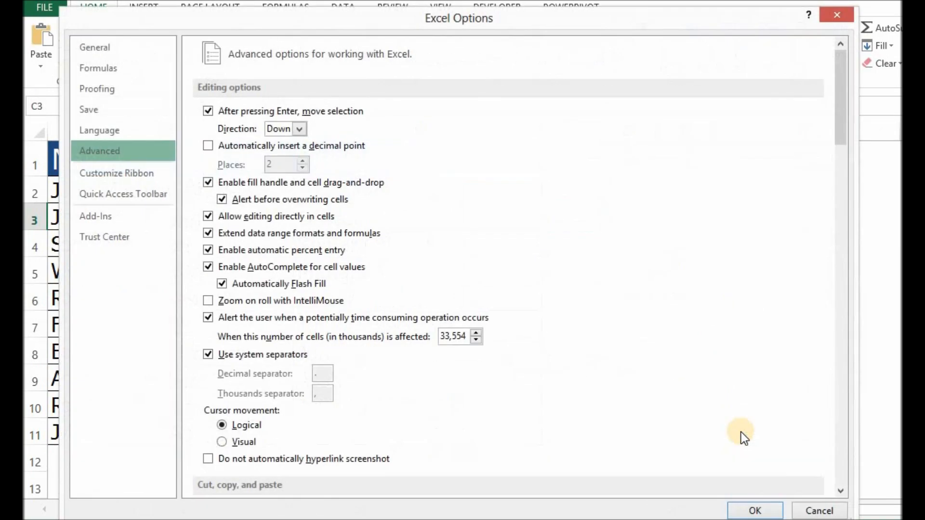
left_click(755, 511)
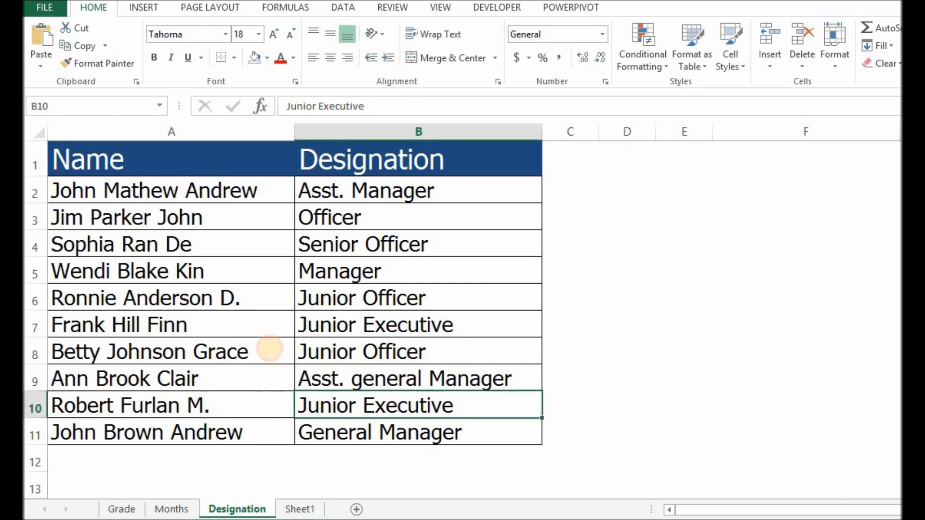
Step: Select the employee table A1:B11, open Custom Sort for it and choose Designation as the sort column
left_click(245, 270)
left_click_drag(153, 169, 359, 432)
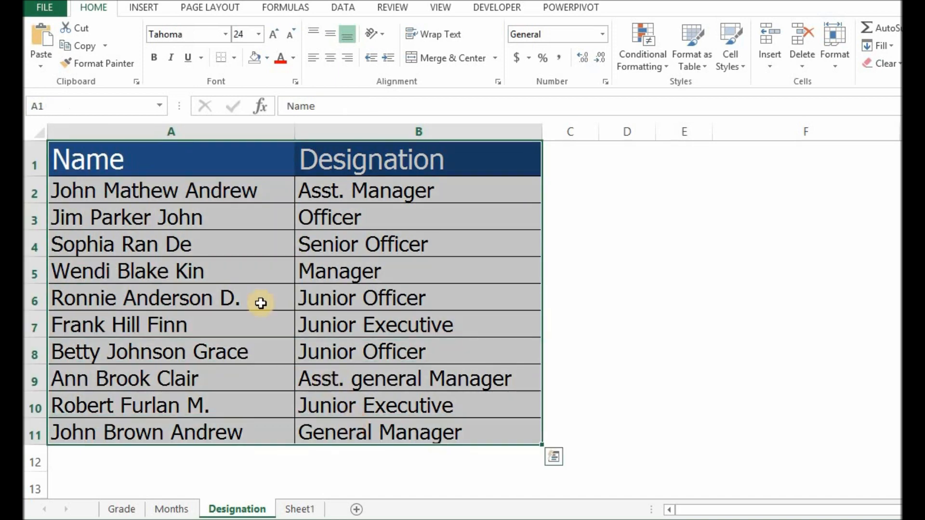
right_click(227, 164)
mouse_move(325, 365)
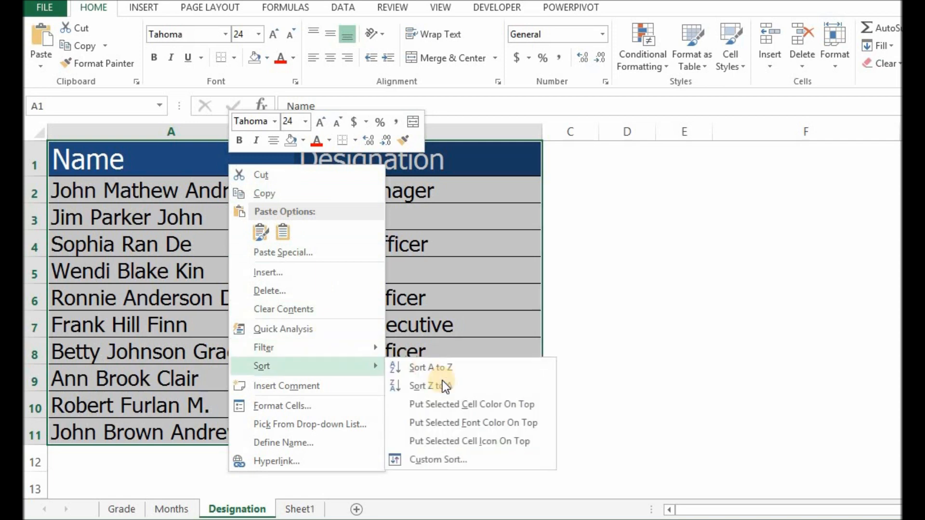
left_click(432, 457)
left_click_drag(544, 215, 420, 184)
left_click(407, 245)
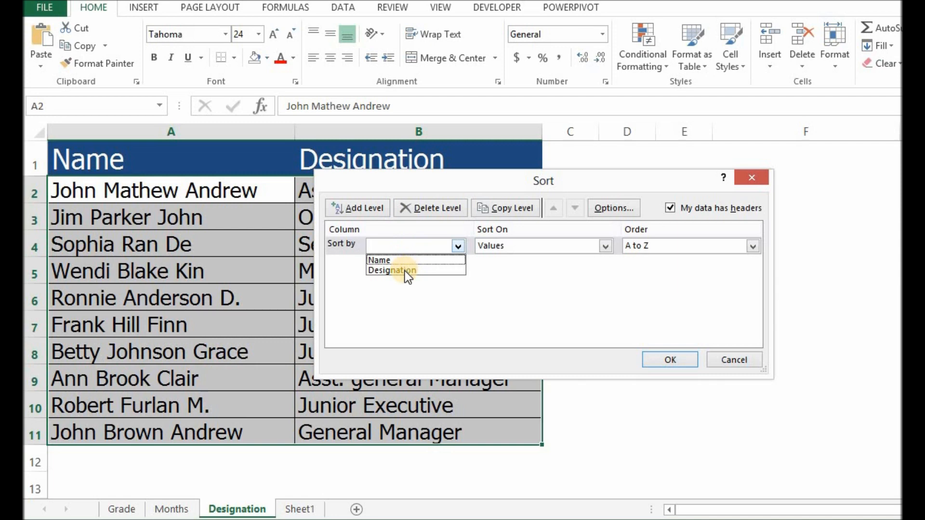
left_click(405, 272)
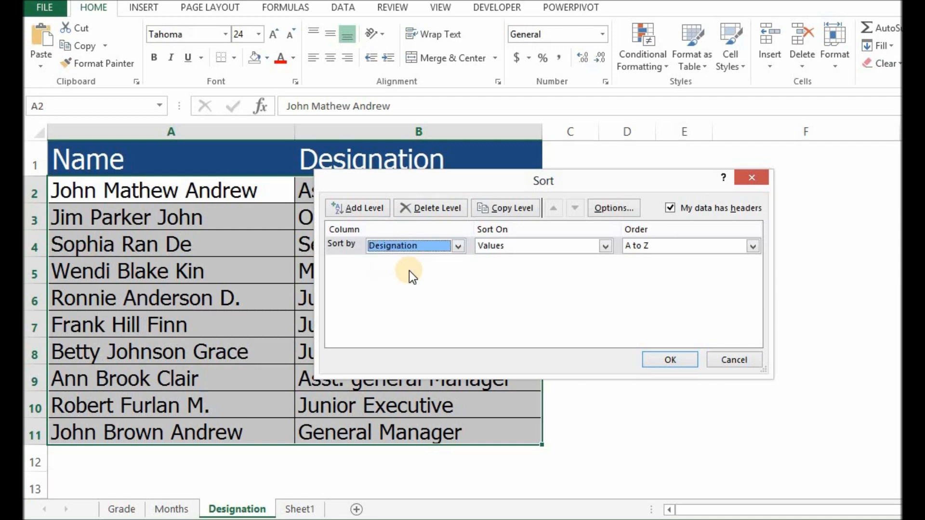
Step: Set the sort order to the custom list starting with General Manager, apply the sort and deselect the table
left_click(685, 250)
left_click(688, 280)
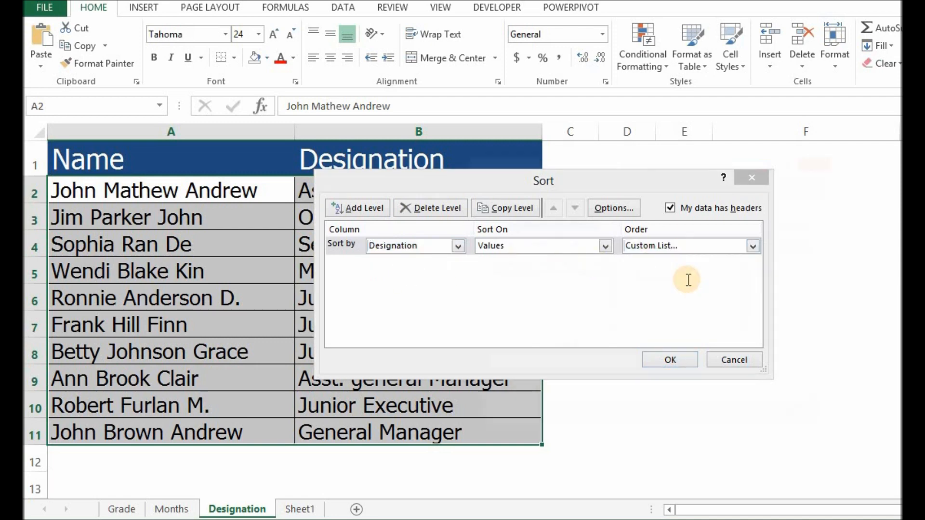
left_click(559, 276)
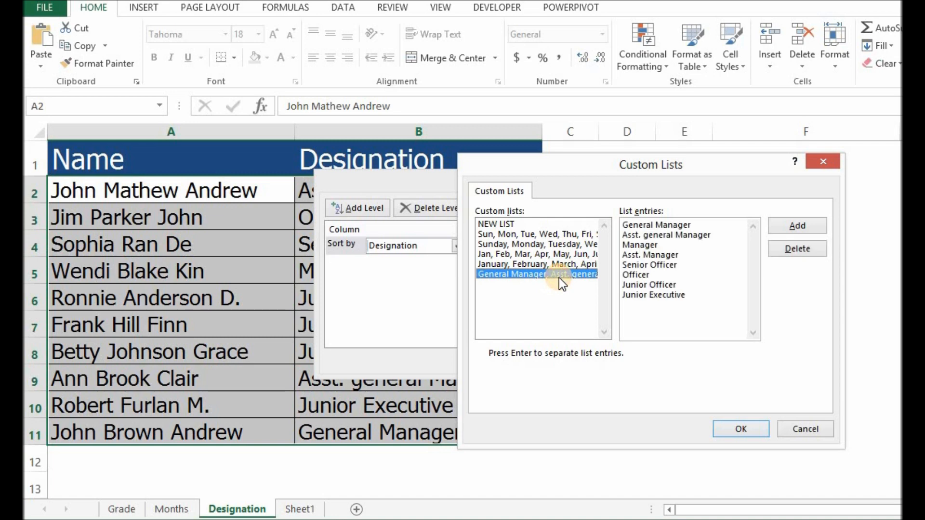
left_click(738, 427)
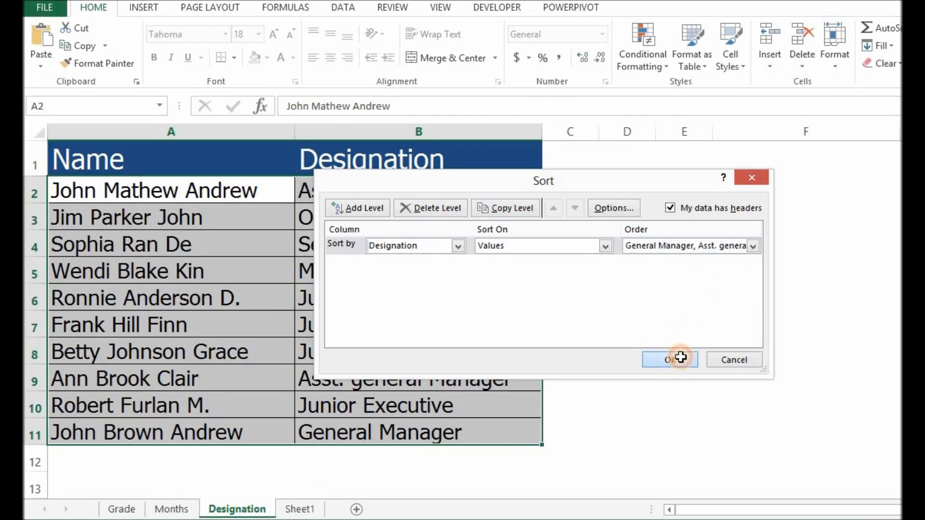
left_click(682, 379)
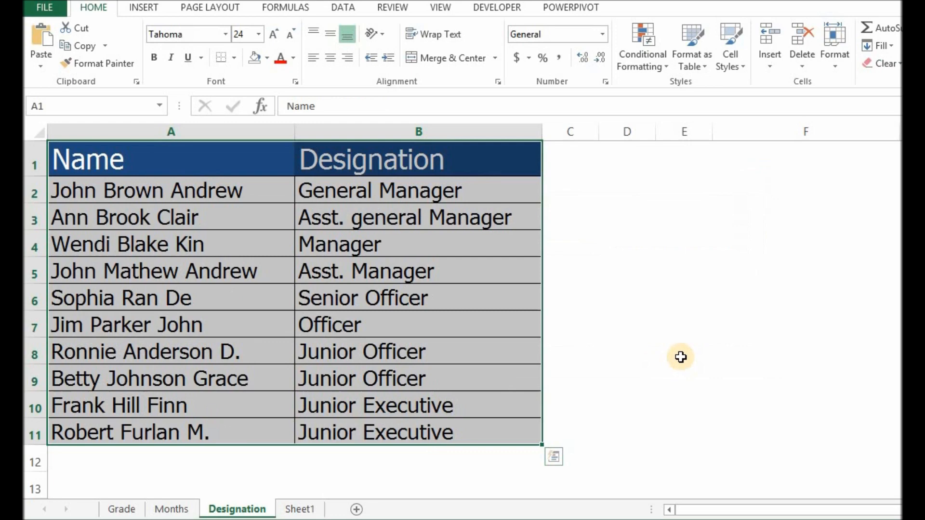
left_click(630, 322)
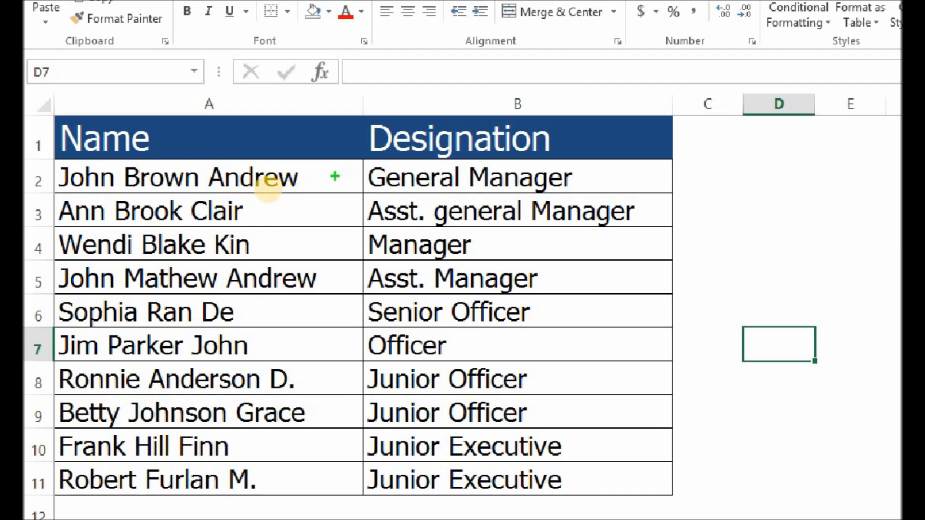
mouse_move(329, 199)
left_mouse_down()
mouse_move(311, 481)
mouse_move(327, 464)
left_mouse_up()
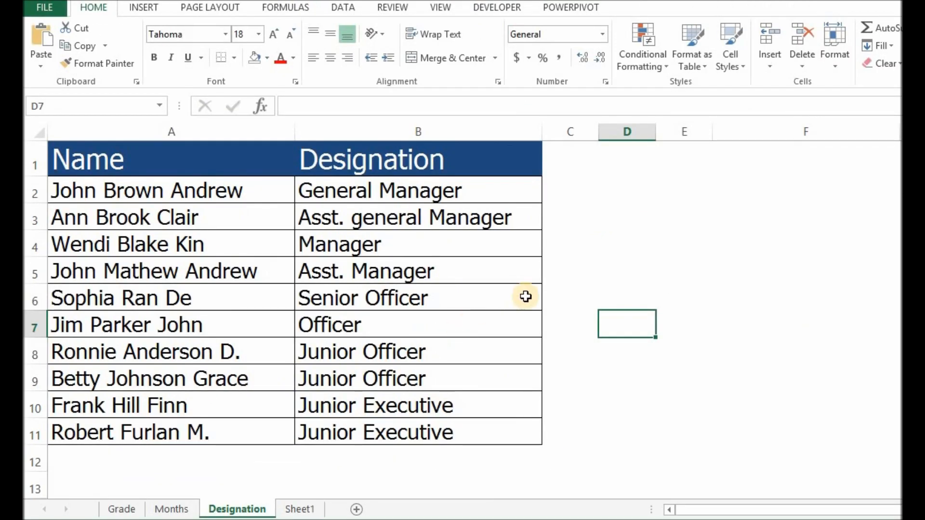
left_click(587, 263)
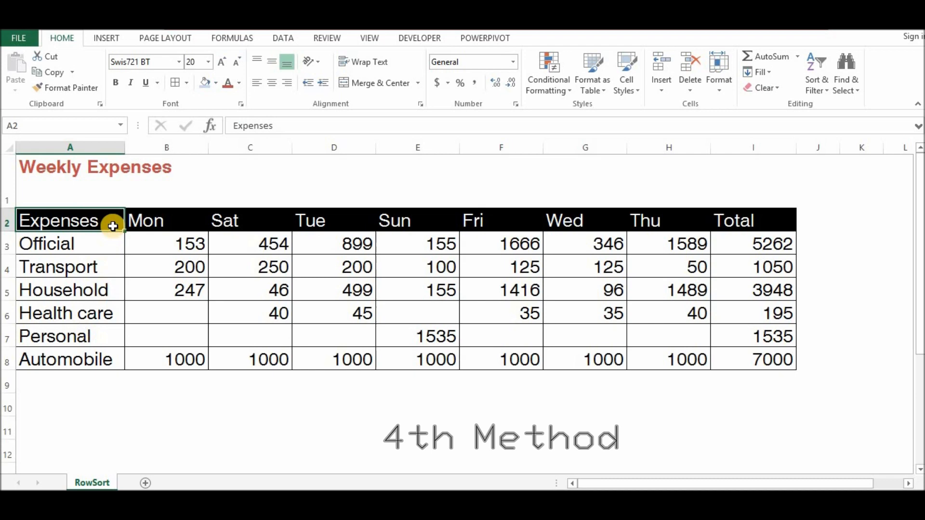
Step: Look over the expense categories and the order of the day headings in the Weekly Expenses table
left_click_drag(112, 229, 104, 360)
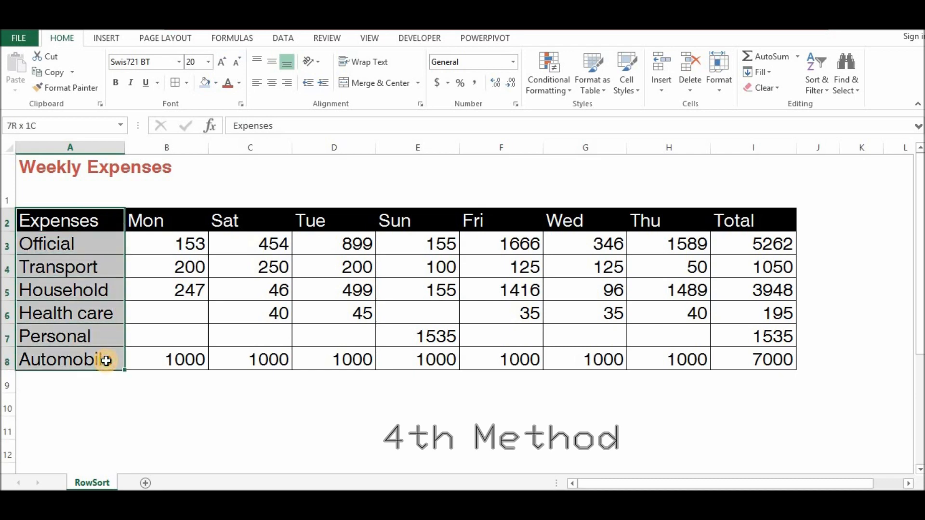
left_click(159, 275)
left_click_drag(95, 221, 672, 225)
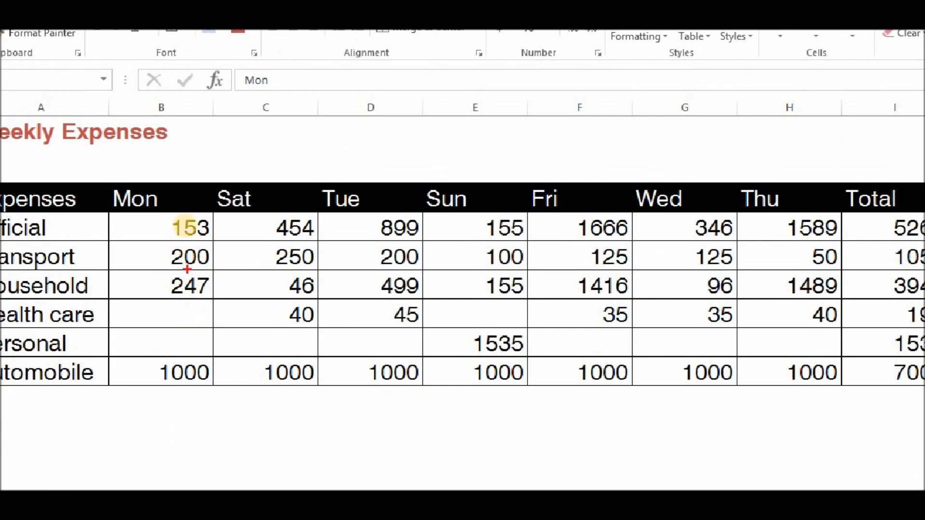
left_click_drag(187, 202, 475, 197)
left_click_drag(486, 165, 758, 169)
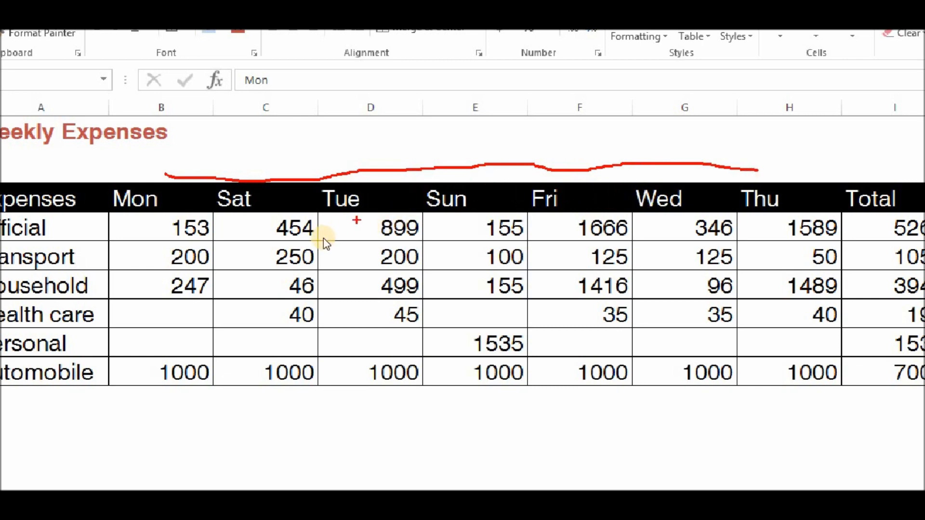
key("Escape")
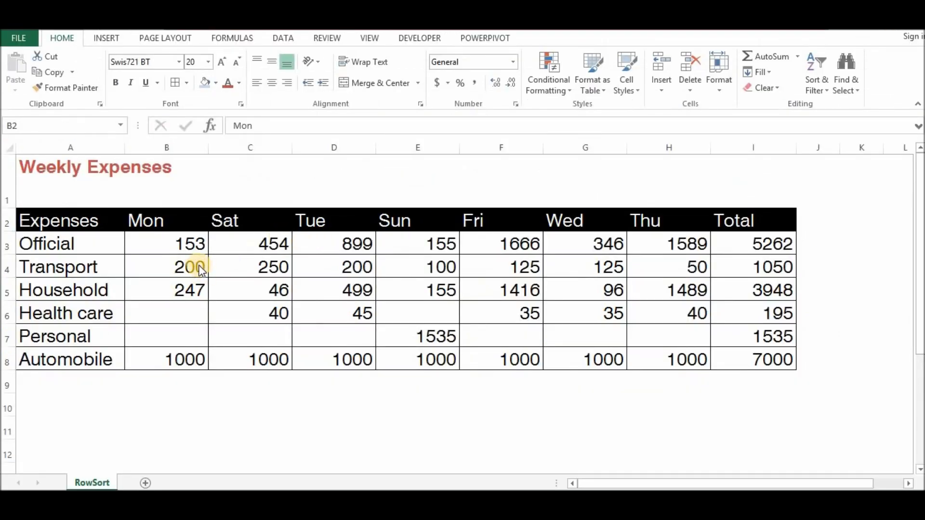
Step: Select the day columns B2:H8, open Custom Sort for them and set the orientation to Sort left to right
left_click(170, 242)
mouse_move(173, 220)
left_mouse_down()
mouse_move(612, 337)
mouse_move(653, 361)
left_mouse_up()
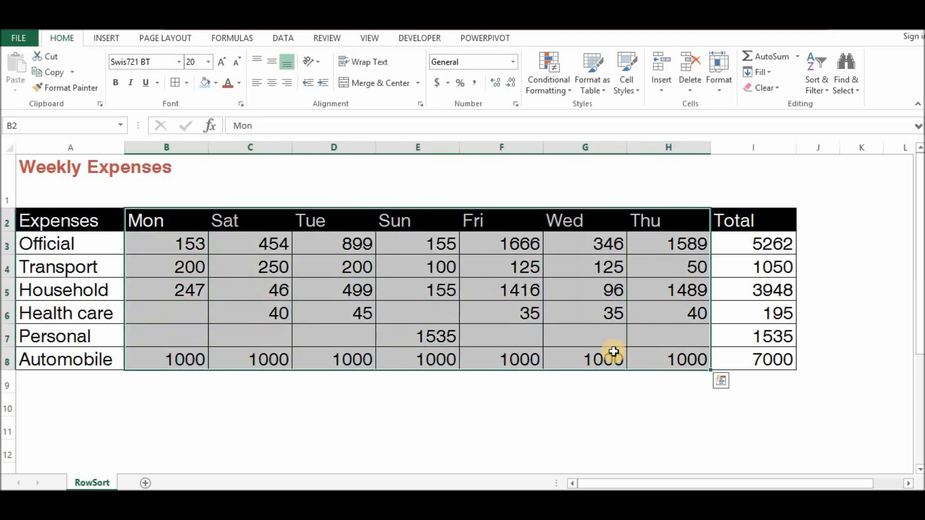
right_click(352, 221)
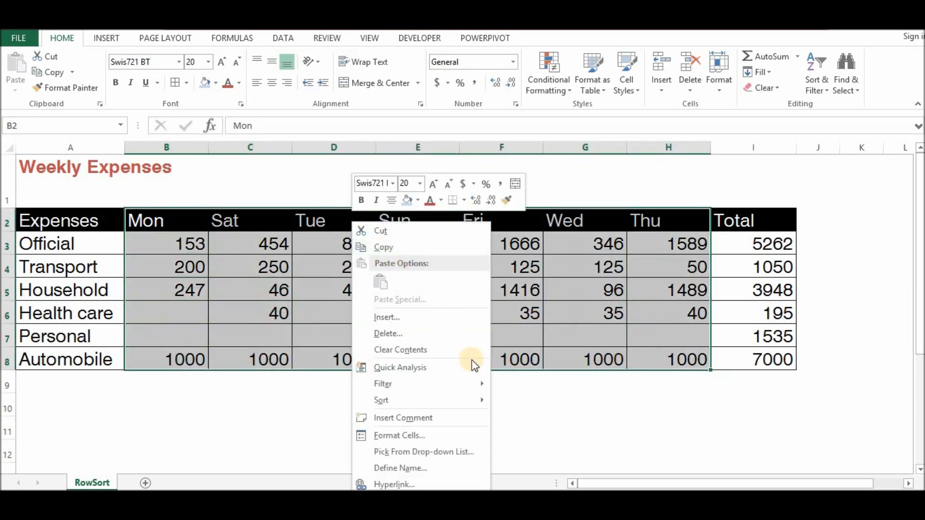
mouse_move(424, 401)
left_click(542, 479)
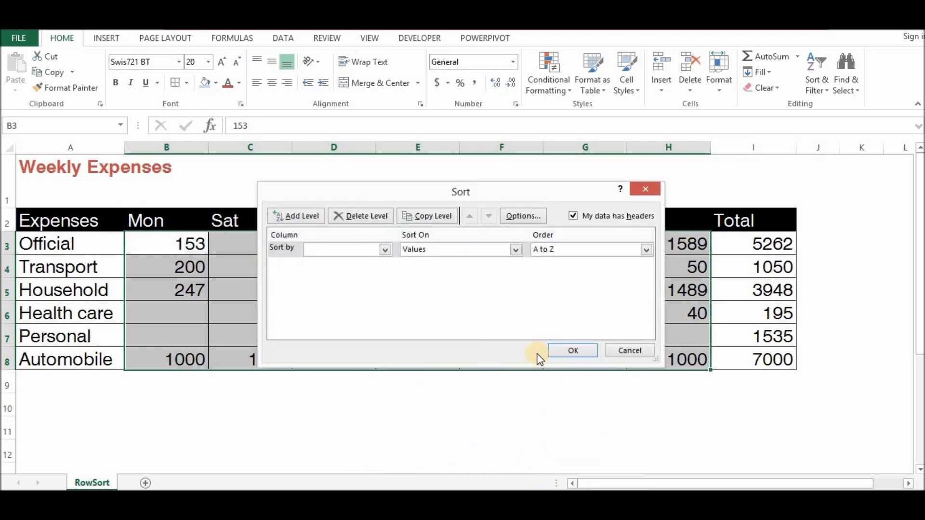
left_click(524, 216)
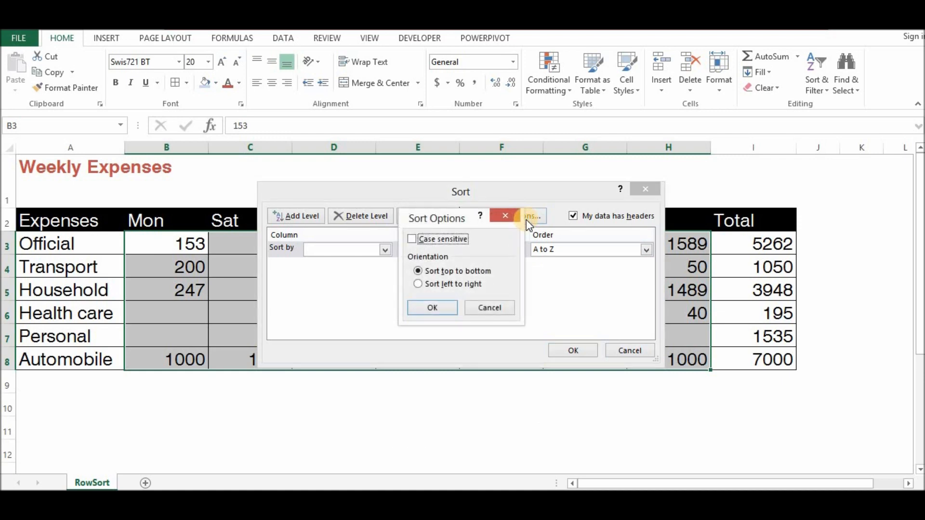
left_click(417, 284)
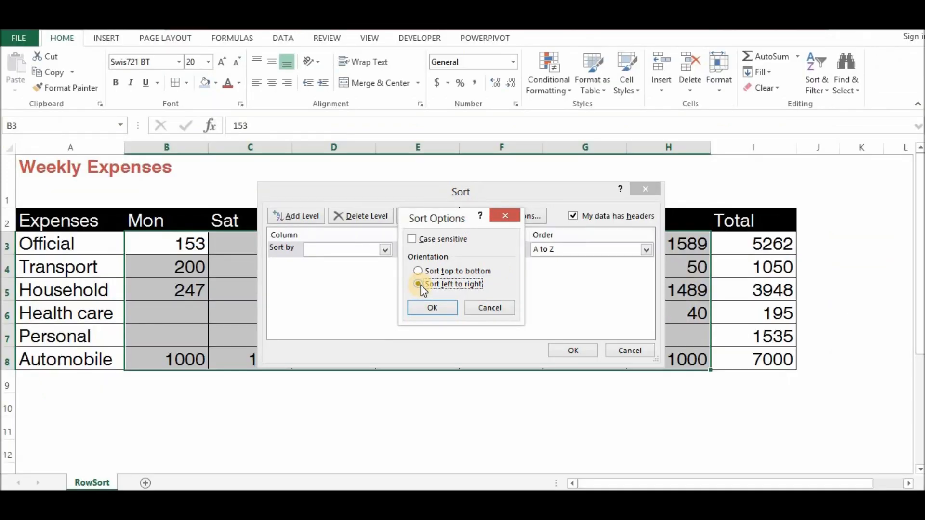
left_click(431, 309)
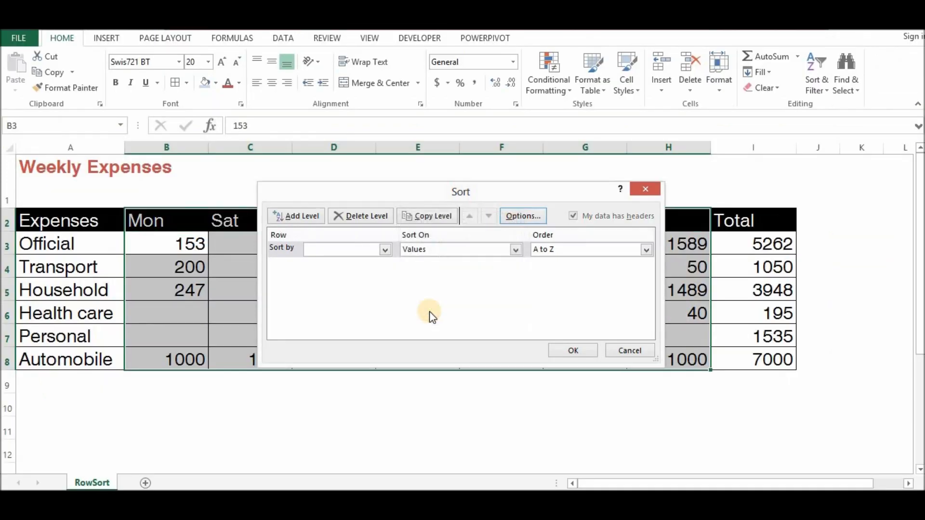
Step: Choose Row 2, which holds the day headings, as the row to sort by
left_click(384, 250)
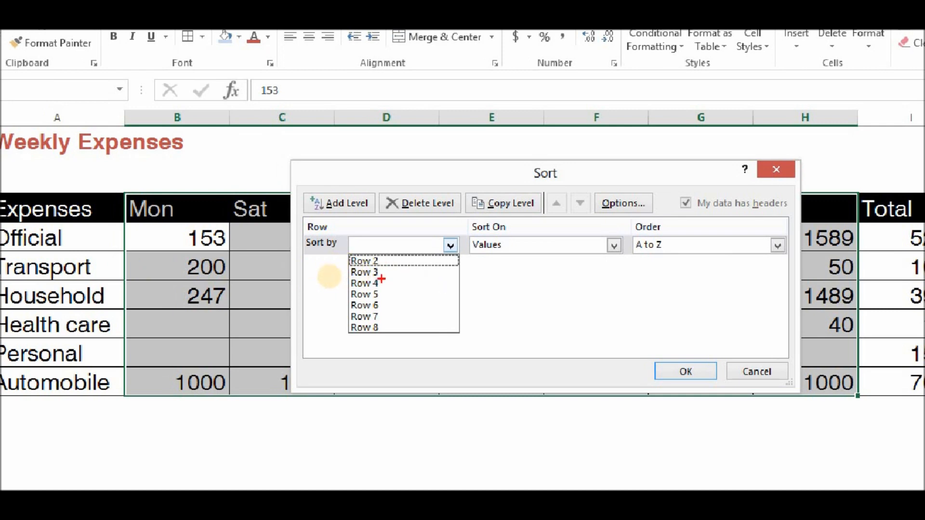
key("Escape")
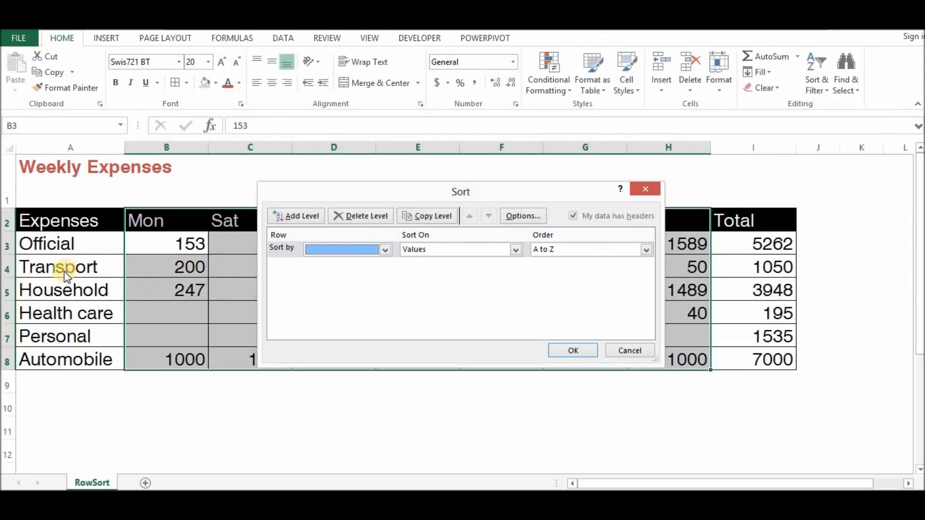
left_click(331, 249)
left_click(323, 262)
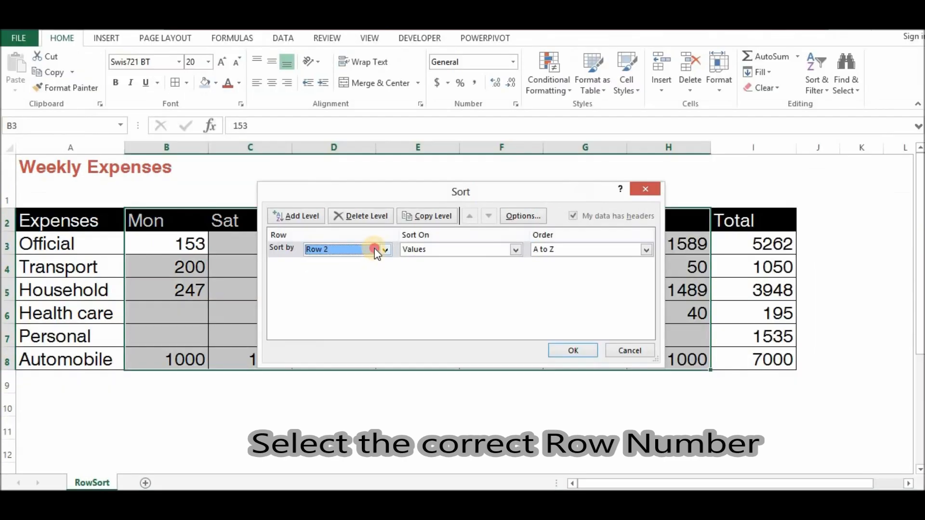
left_click(472, 248)
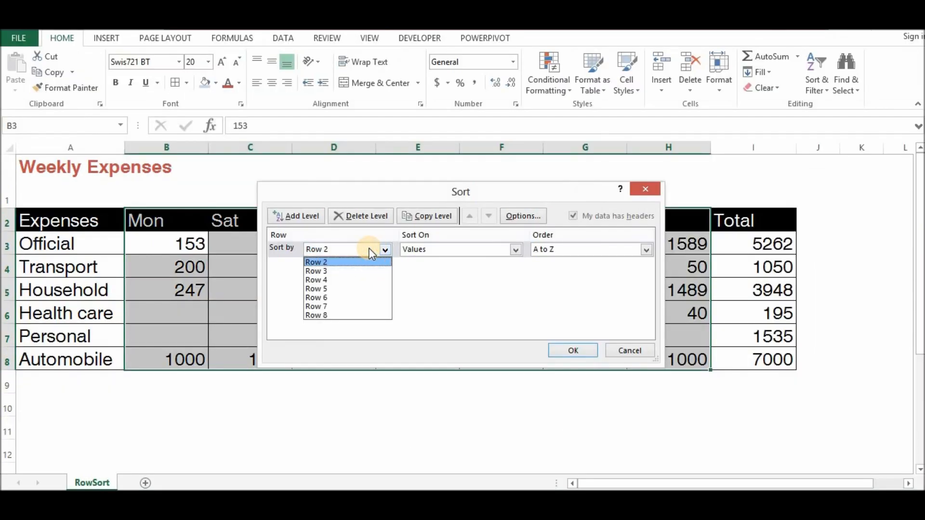
left_click(337, 249)
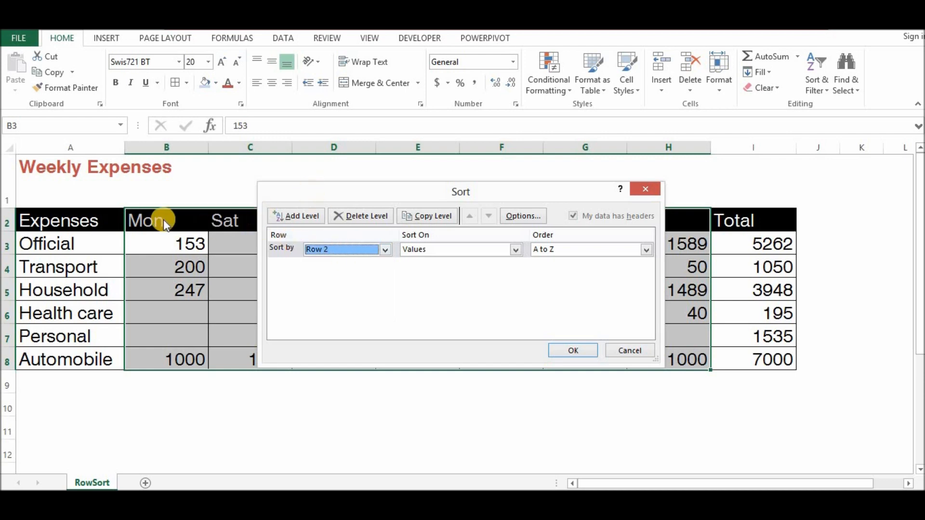
Step: Set the order to the Sun, Mon, Tue, Wed, Thu, Fri, Sat custom list, apply the sort and deselect the range
left_click(560, 247)
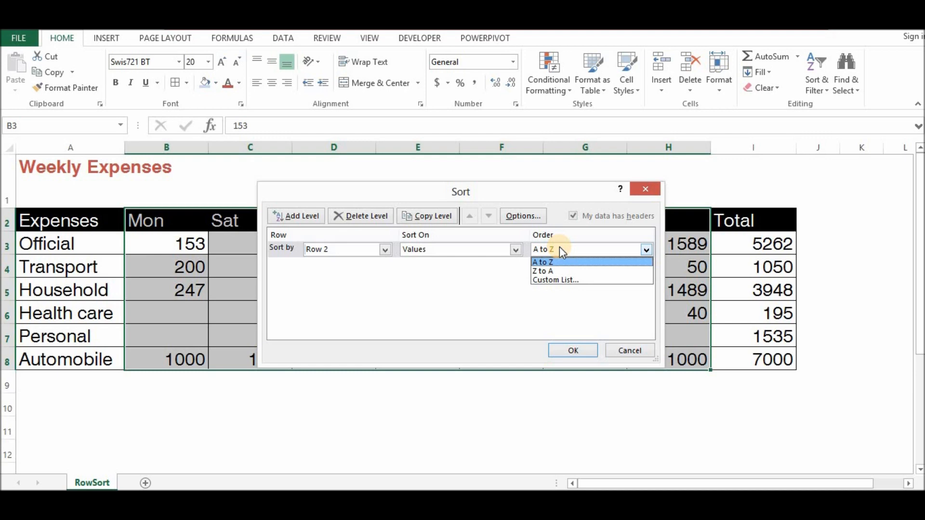
left_click(558, 280)
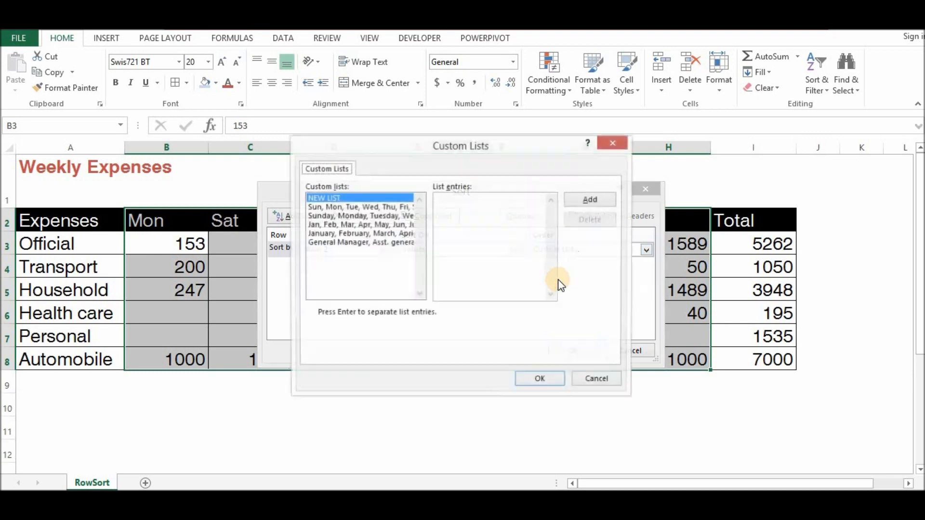
left_click(344, 207)
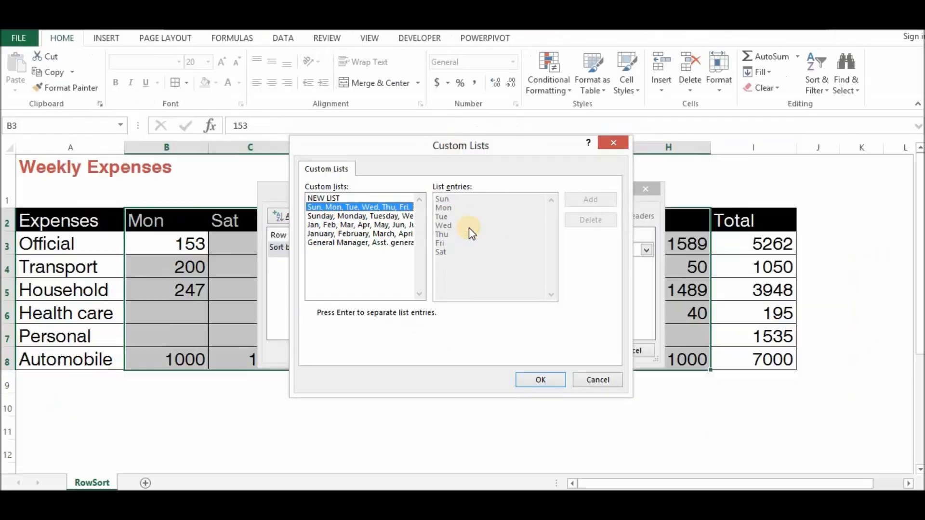
left_click(590, 424)
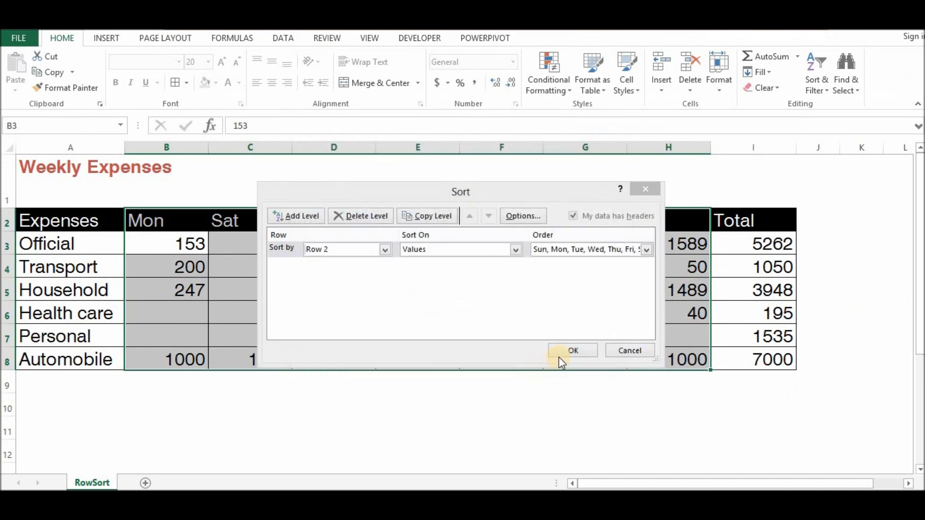
left_click(563, 350)
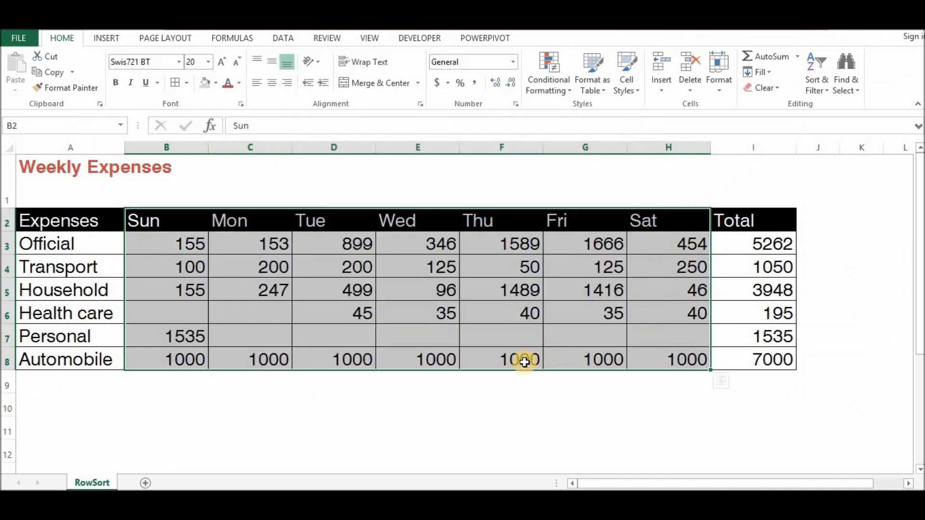
left_click(416, 401)
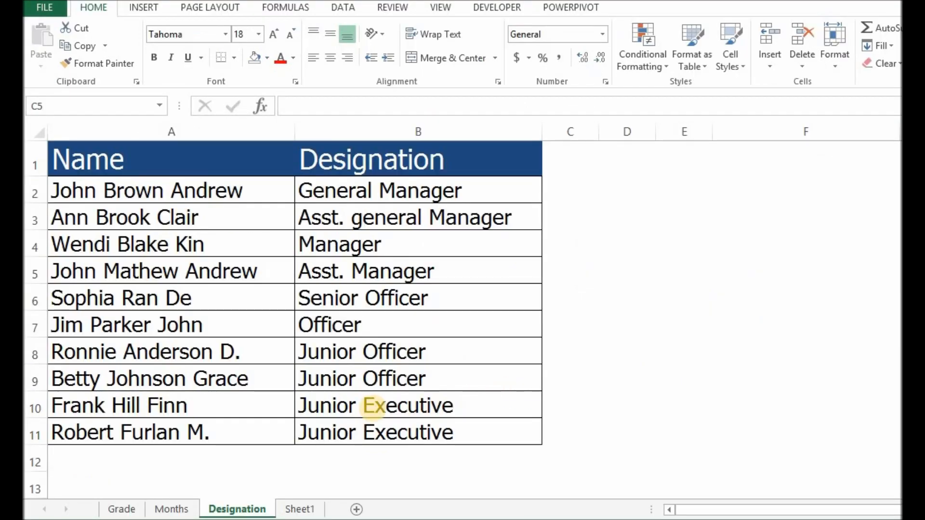
Step: Look back at the Months sheet and the Grade sheet in the workbook with the employee designations
left_click(174, 511)
left_click(127, 511)
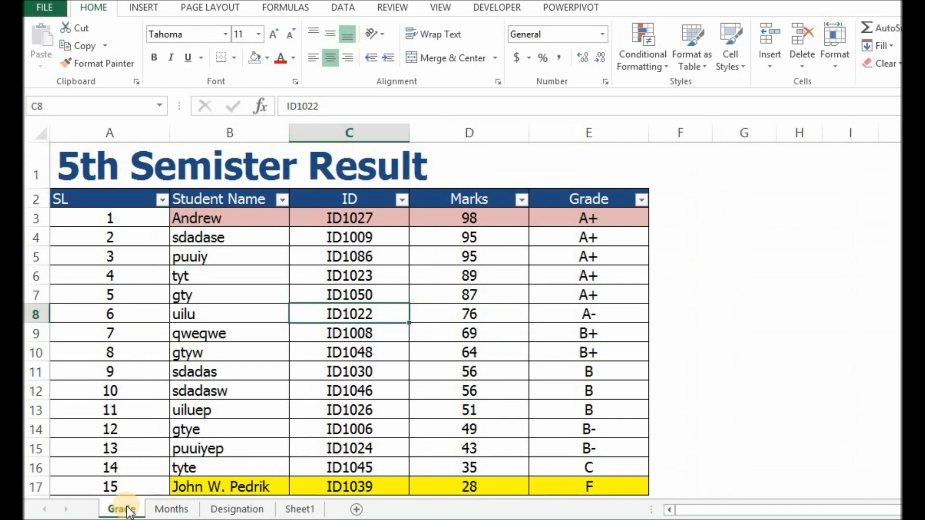